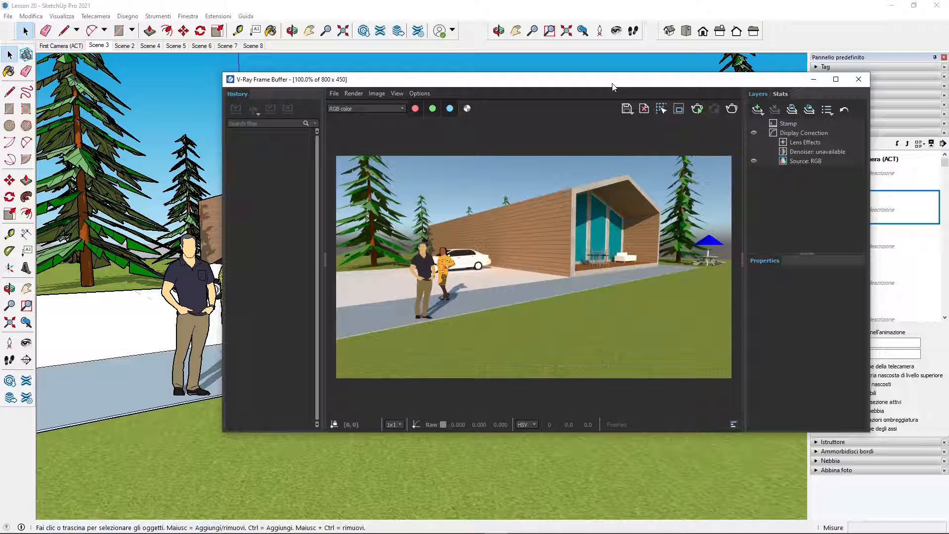
- Review the V-Ray render of the house, switch to the browser and look over the Google results for SketchUp
drag(421, 81, 425, 94)
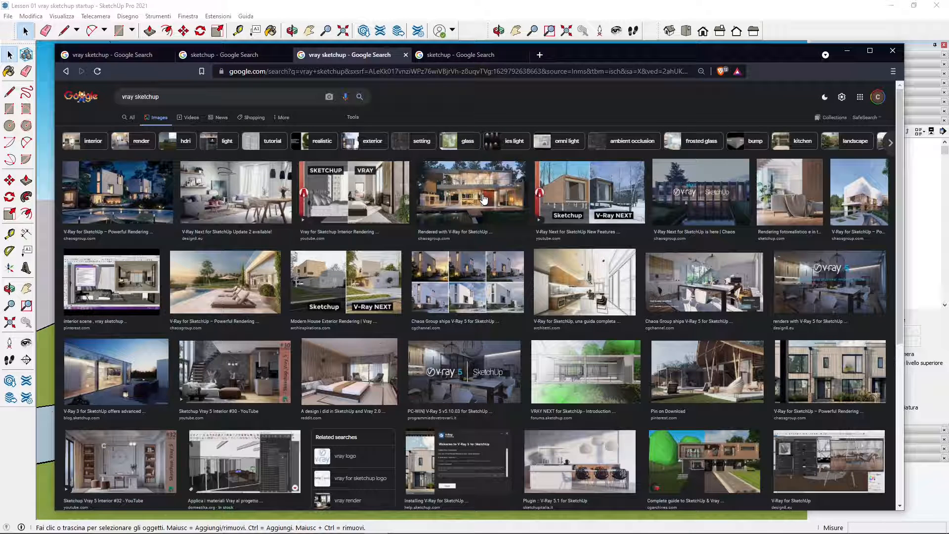
click(197, 56)
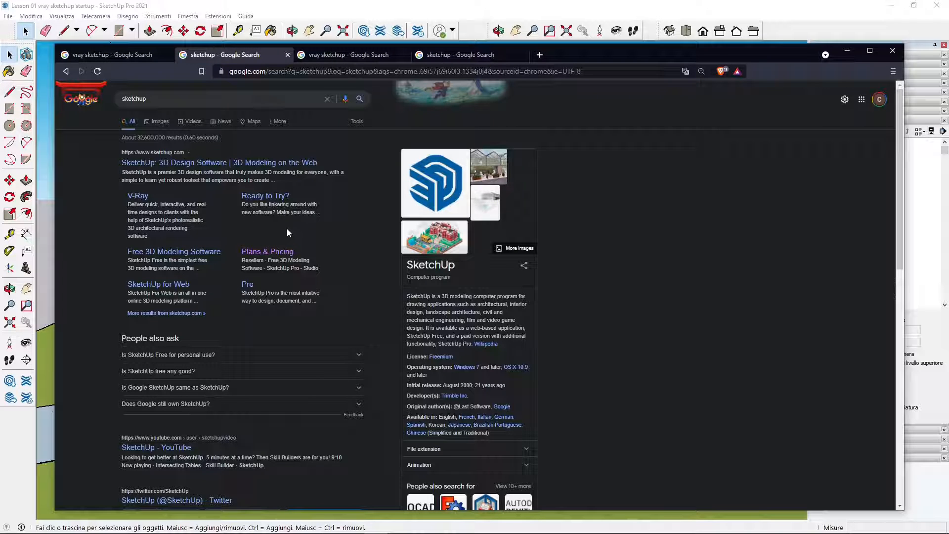
click(146, 52)
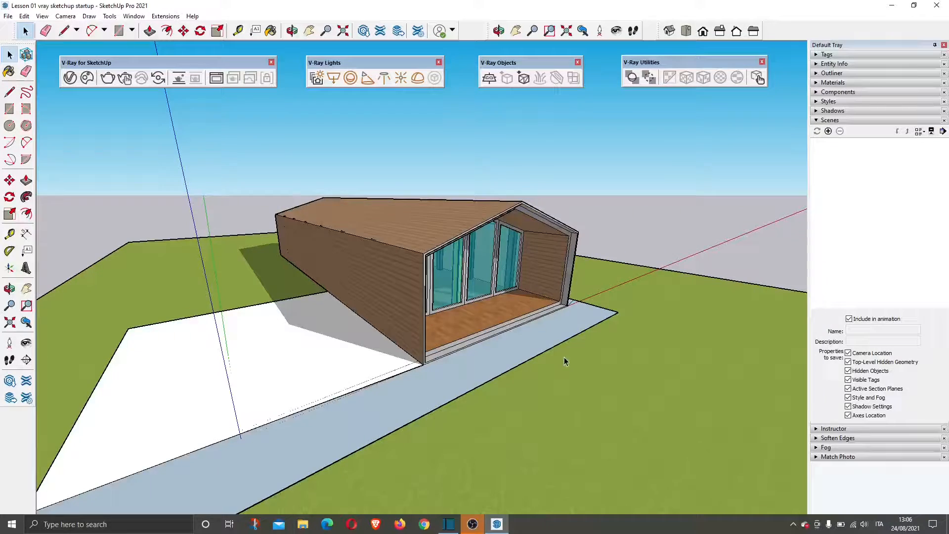
- Collapse the Scenes section of the tray, expand Components and browse the Components Sampler collection
middle_drag(488, 324, 447, 339)
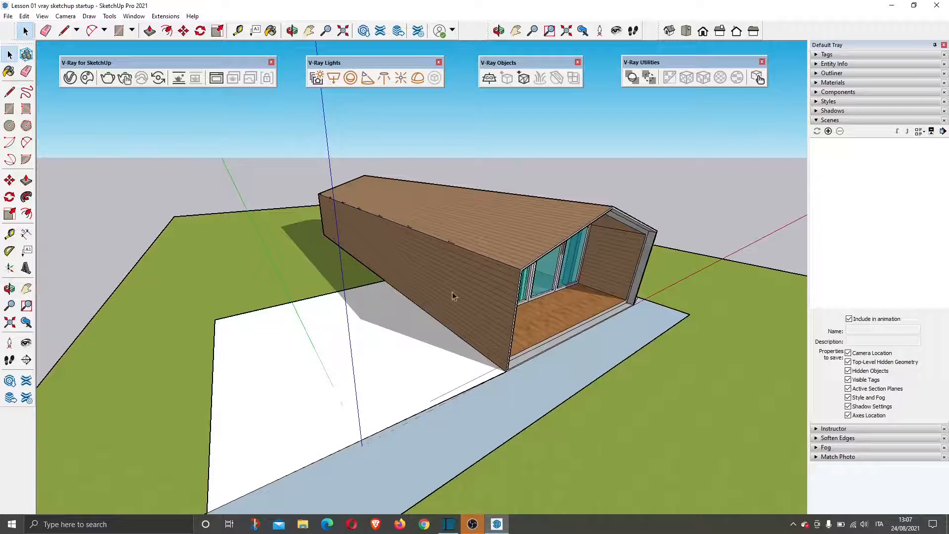
middle_drag(454, 297, 480, 304)
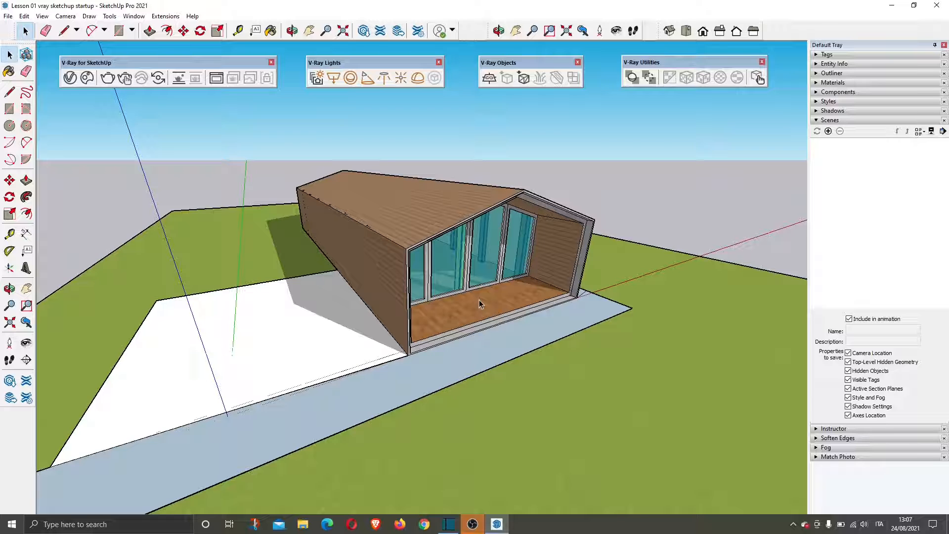
click(817, 120)
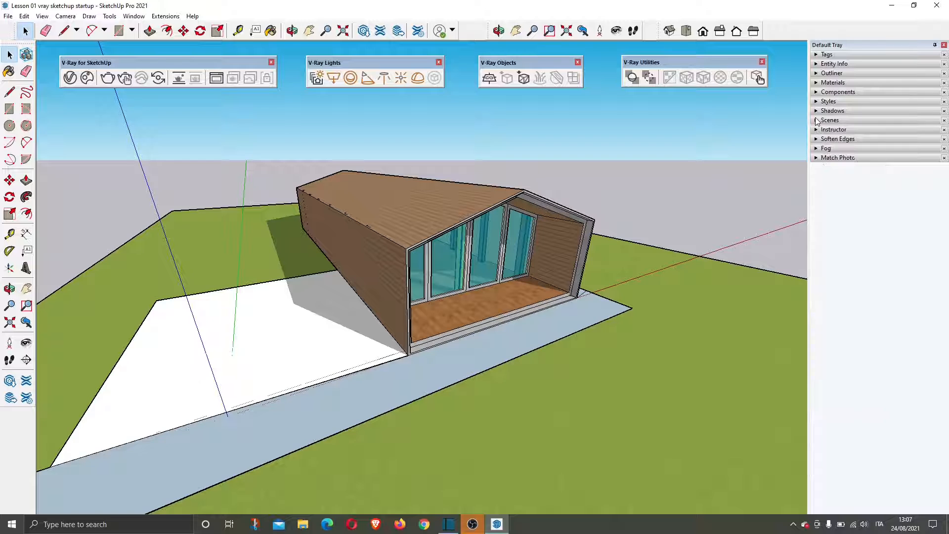
click(816, 93)
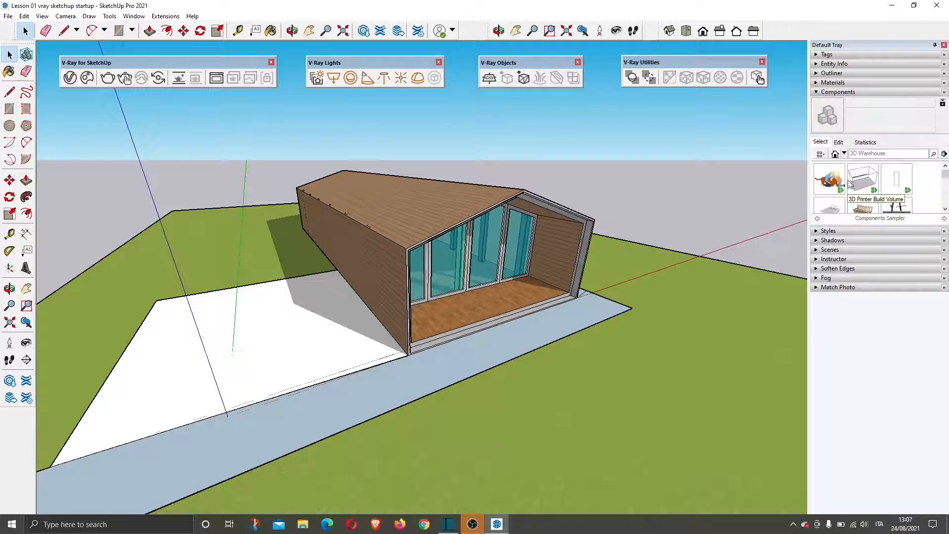
scroll(863, 187, down, 3)
scroll(869, 187, up, 3)
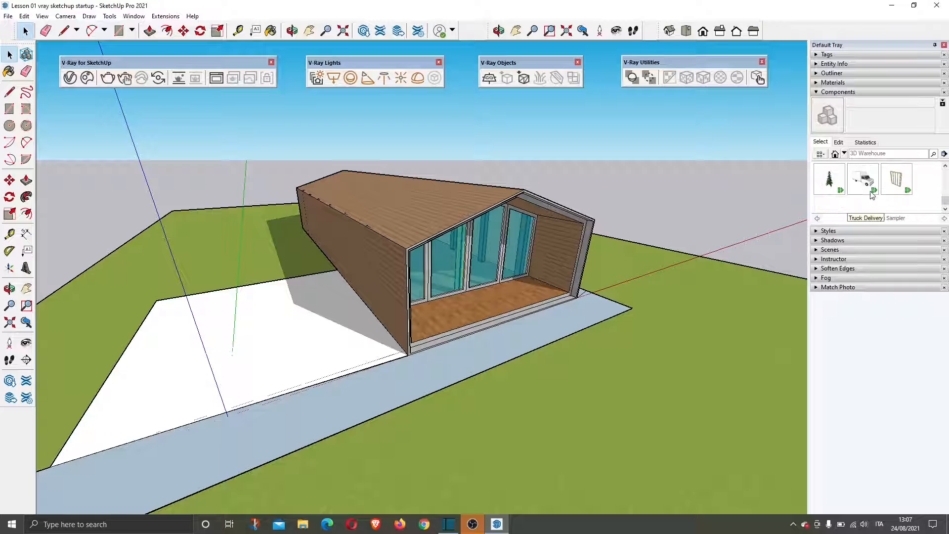
middle_drag(440, 378, 419, 375)
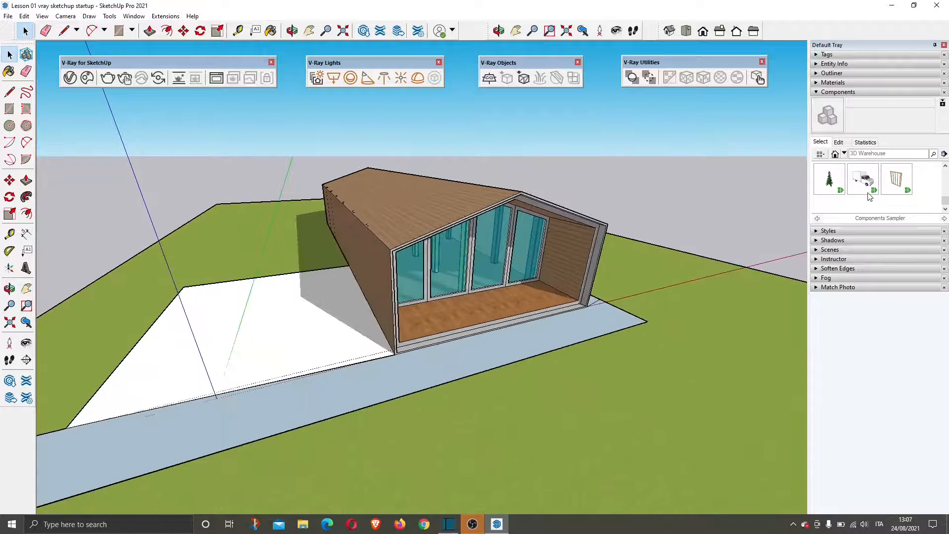
scroll(868, 190, up, 5)
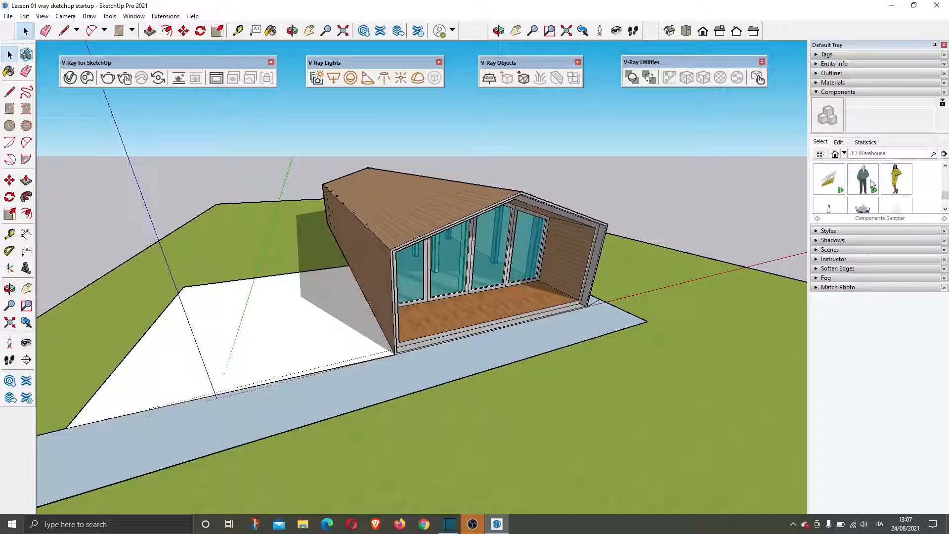
- Open the 3D Warehouse for a brief look, close it and view the house model from another angle
click(363, 31)
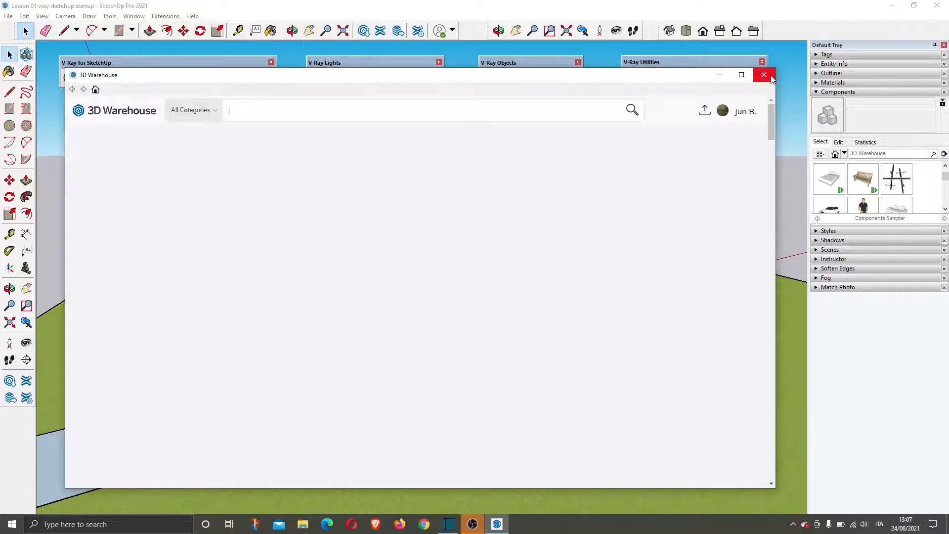
click(772, 78)
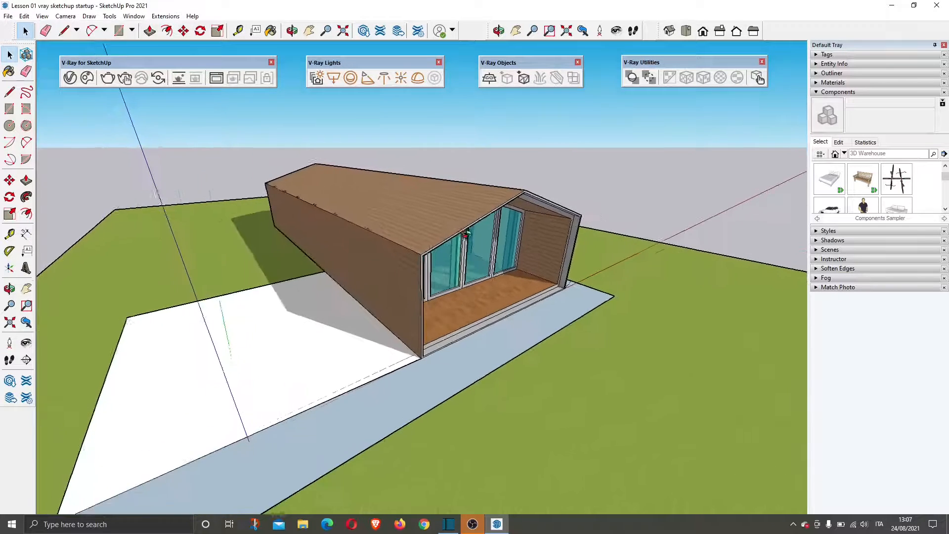
middle_drag(467, 234, 469, 219)
middle_drag(478, 292, 461, 280)
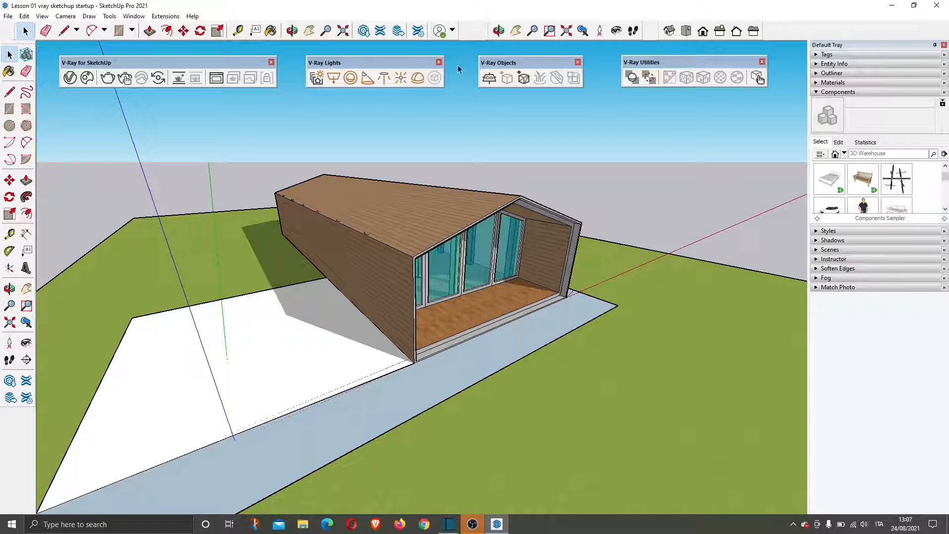
- Hide the V-Ray for SketchUp toolbar and turn it back on from the list of available toolbars
drag(385, 63, 385, 65)
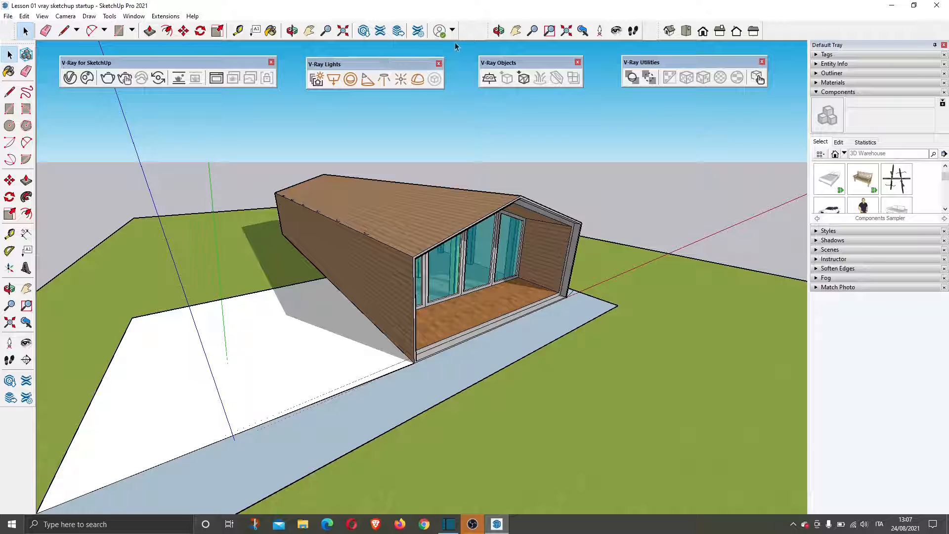
right_click(471, 36)
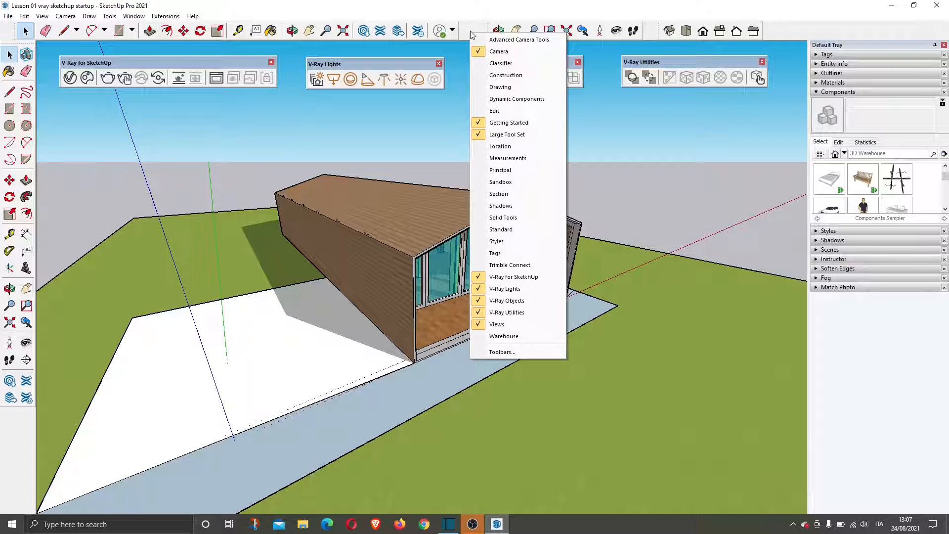
right_click(471, 26)
right_click(804, 31)
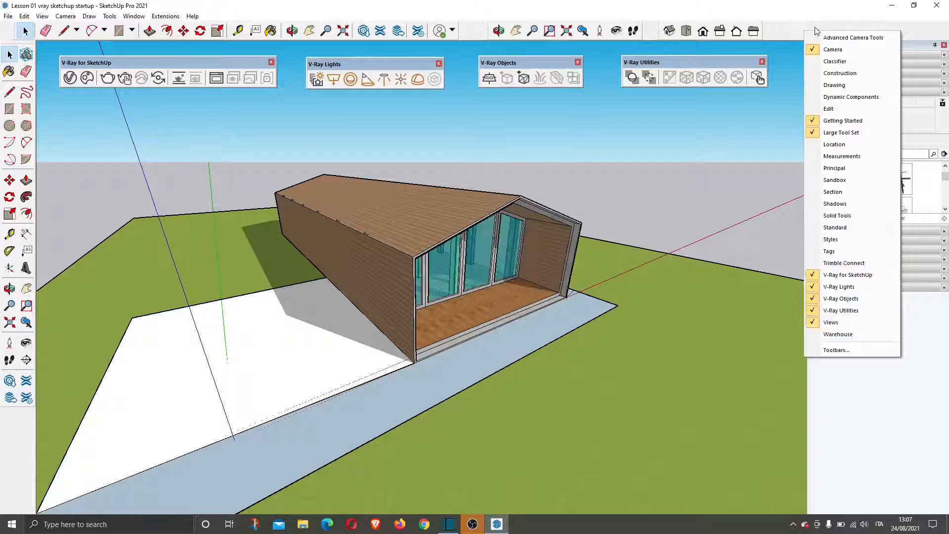
right_click(785, 24)
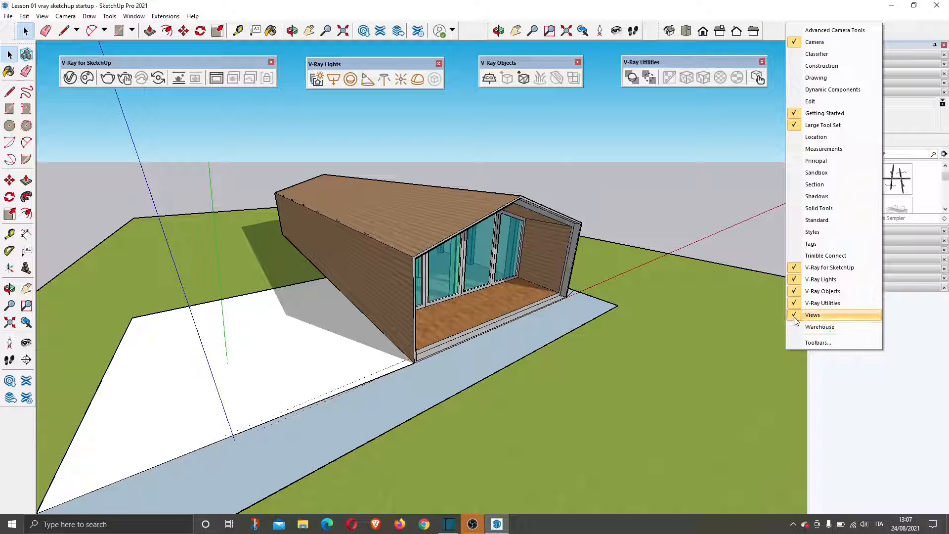
click(798, 267)
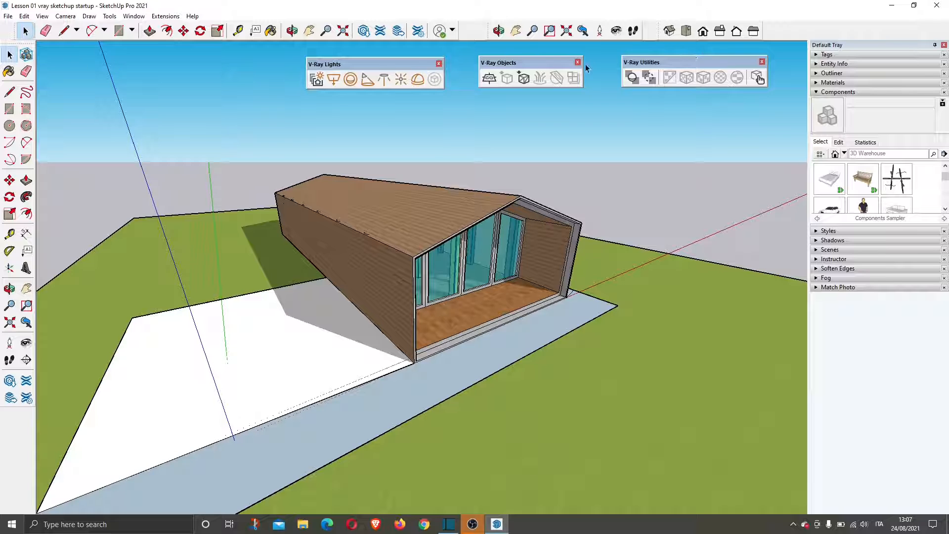
right_click(778, 33)
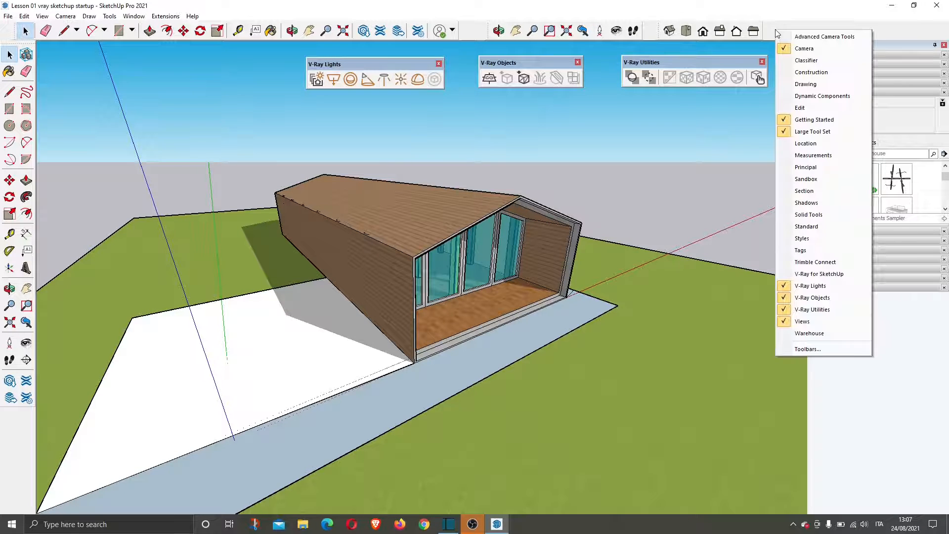
click(829, 275)
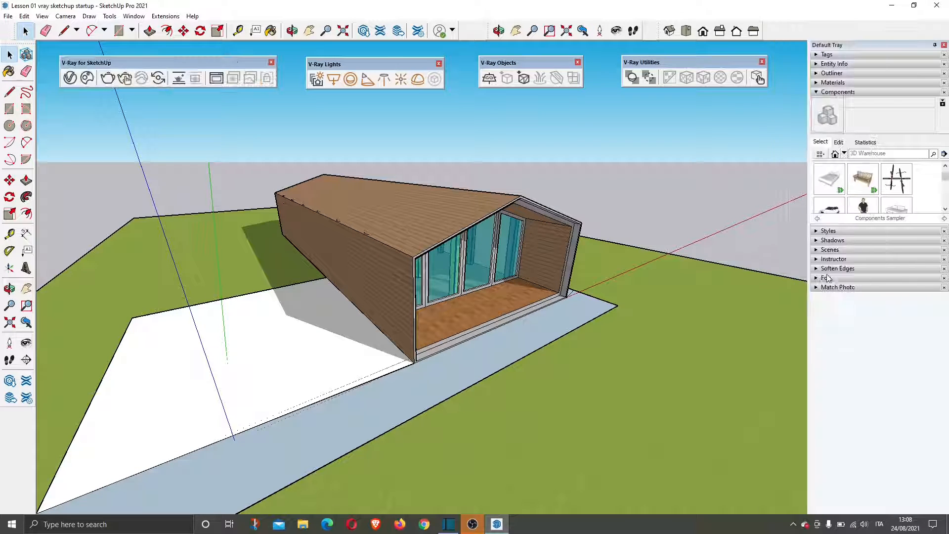
- Examine the tools in the floating V-Ray for SketchUp, V-Ray Lights, V-Ray Objects and V-Ray Utilities toolbars, nudging each one slightly
mouse_move(185, 60)
mouse_down()
mouse_move(188, 76)
mouse_move(185, 60)
mouse_up()
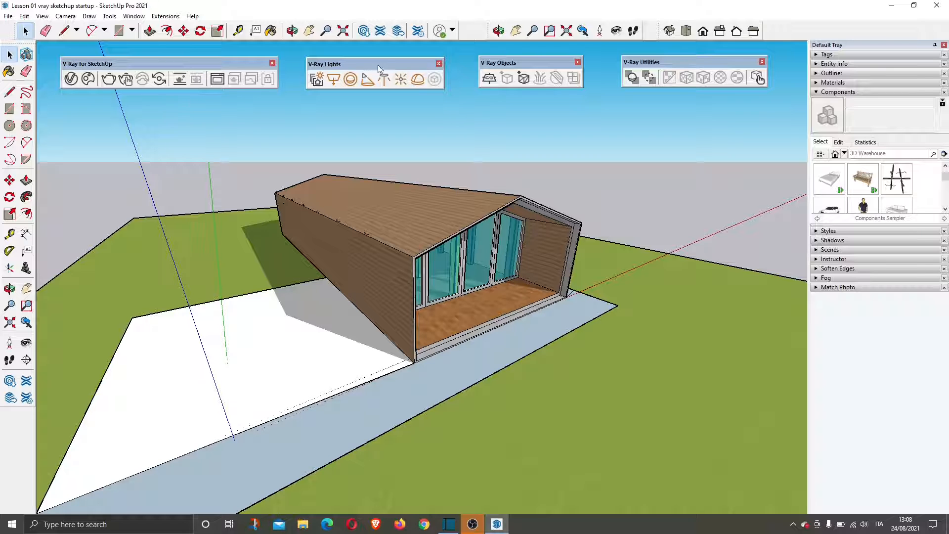
drag(379, 69, 388, 68)
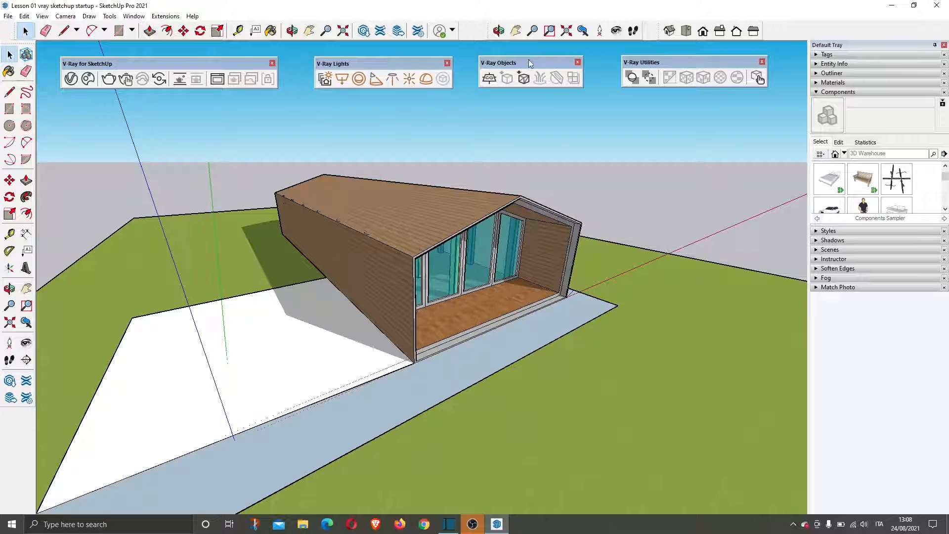
drag(529, 63, 536, 61)
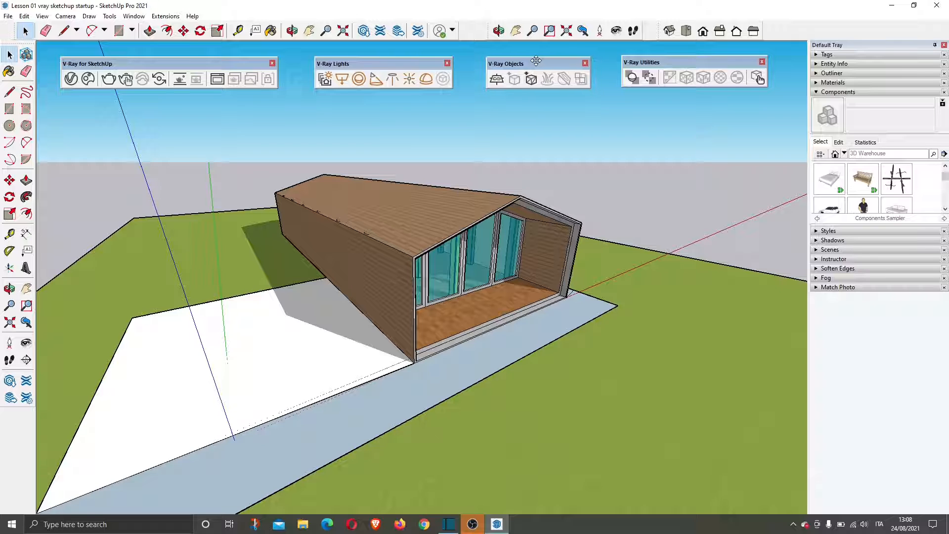
drag(697, 61, 699, 61)
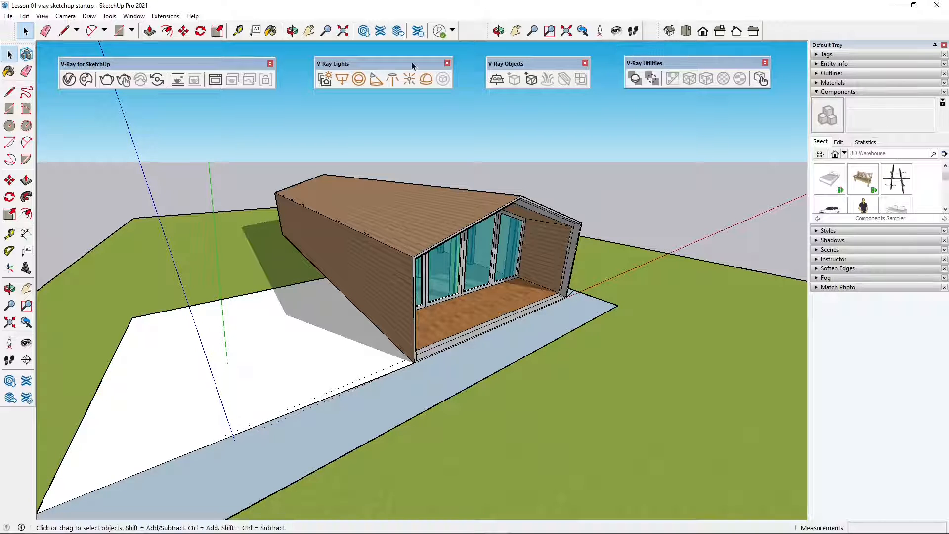
drag(363, 64, 363, 64)
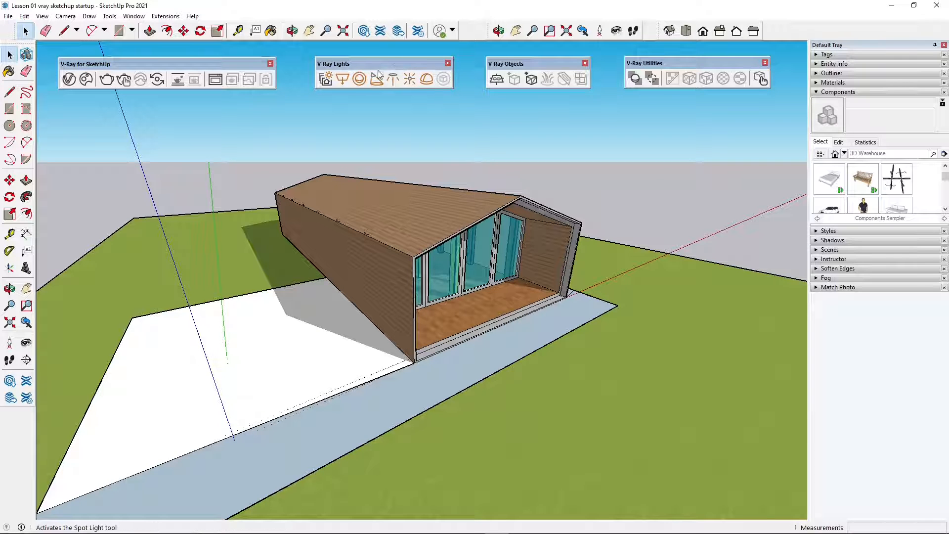
drag(385, 62, 384, 64)
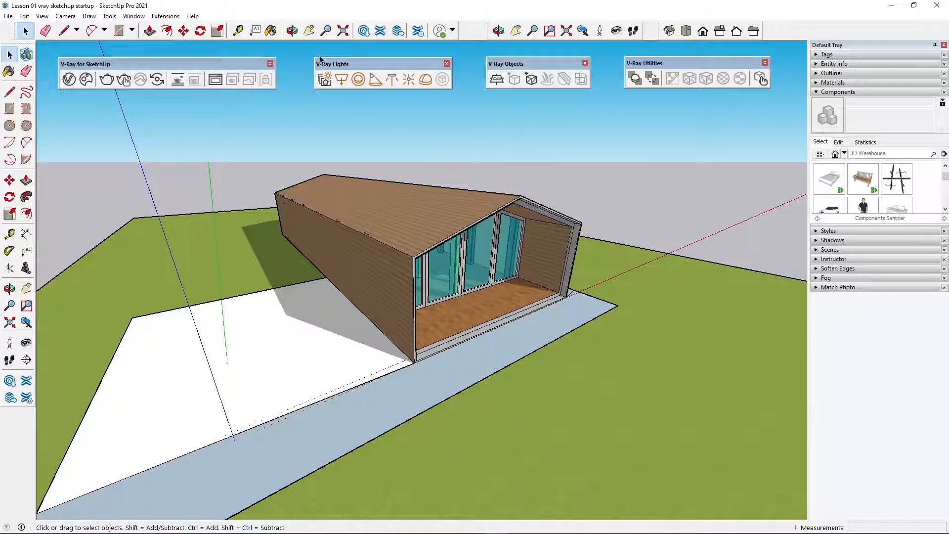
mouse_move(545, 64)
mouse_down()
mouse_move(532, 62)
mouse_move(545, 65)
mouse_up()
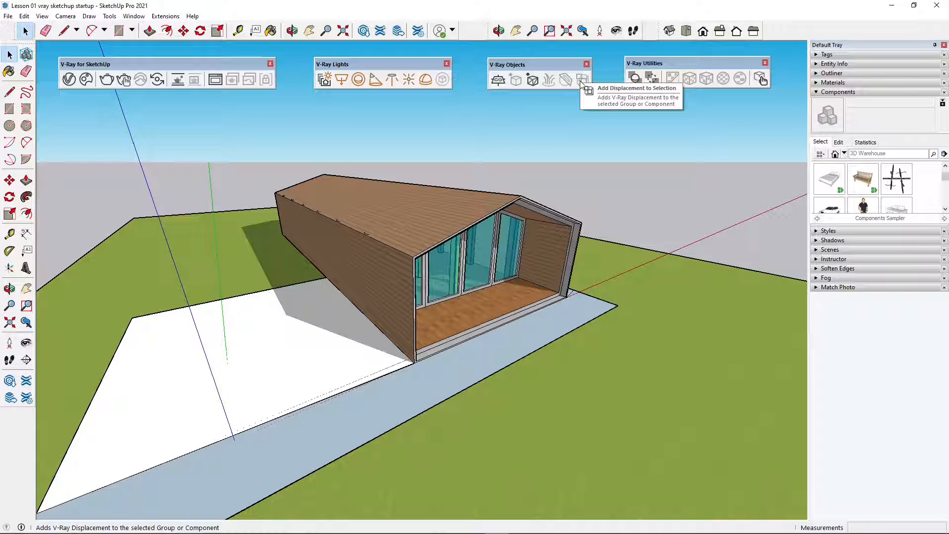
drag(544, 65, 546, 64)
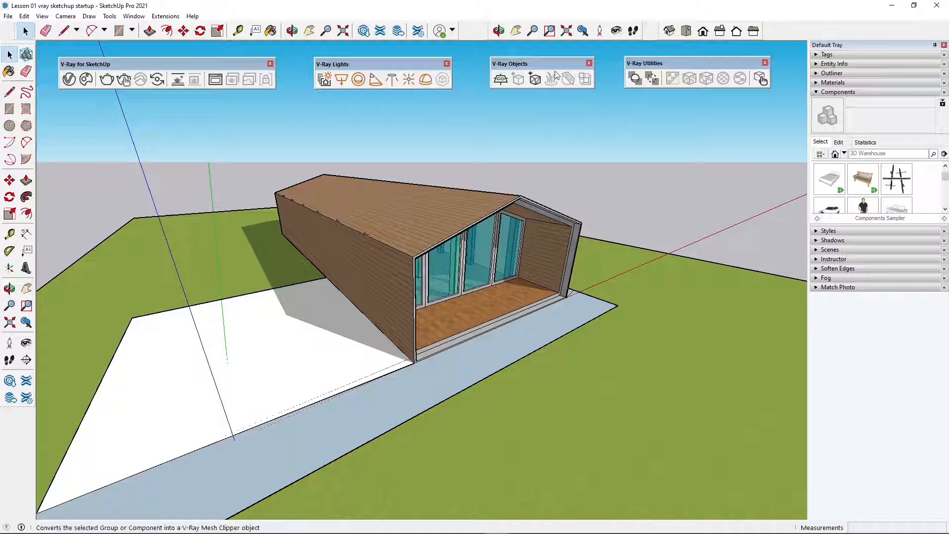
drag(686, 63, 673, 61)
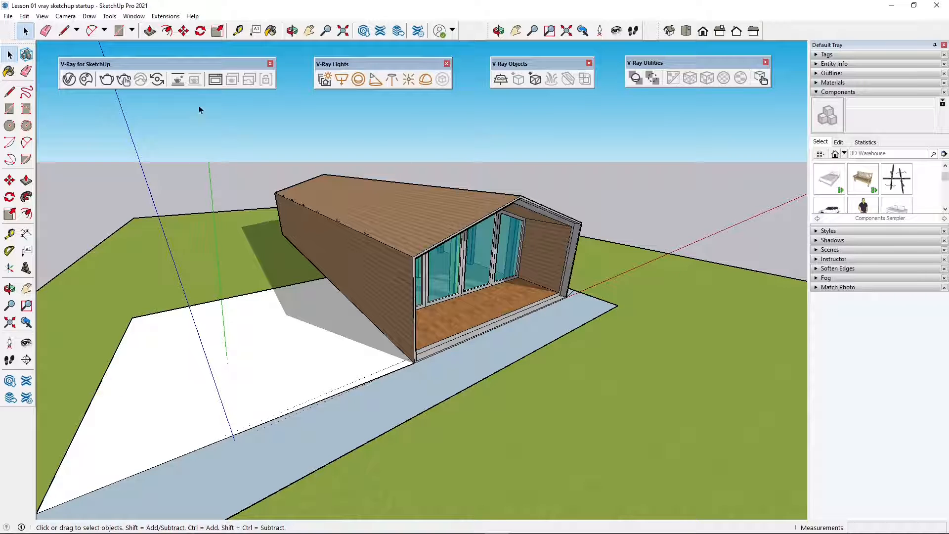
drag(190, 64, 194, 64)
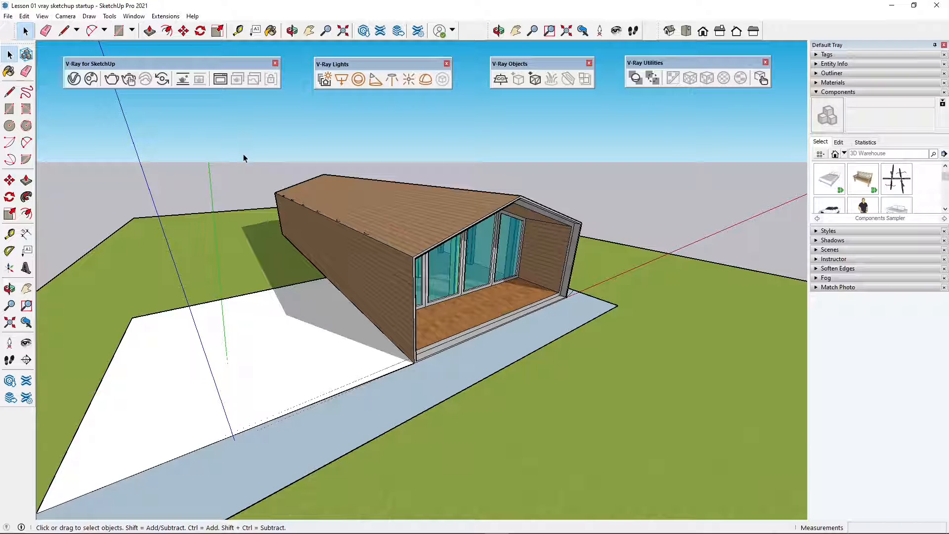
- Look through the V-Ray commands offered among the installed extensions, such as Asset Editor, Chaos Cosmos and Frame Buffer
click(165, 17)
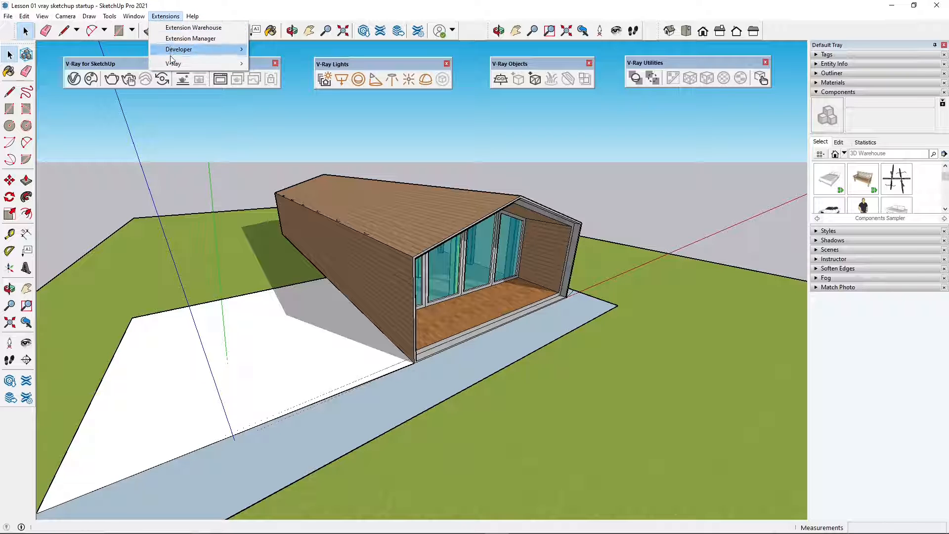
mouse_move(169, 65)
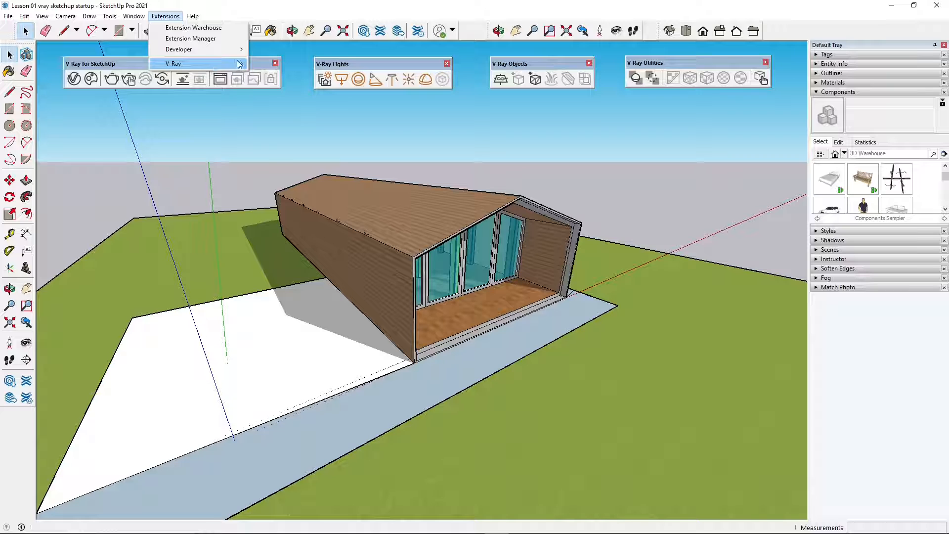
mouse_move(213, 69)
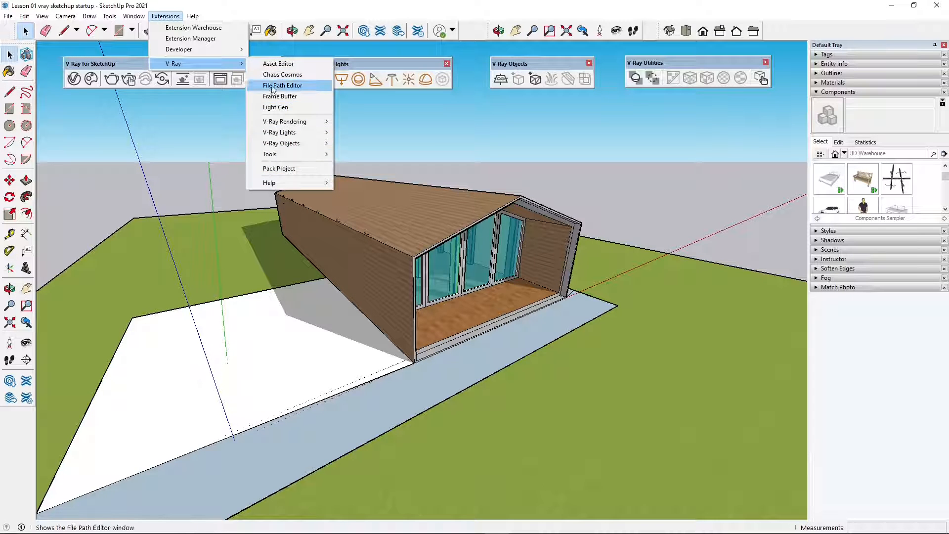
click(250, 14)
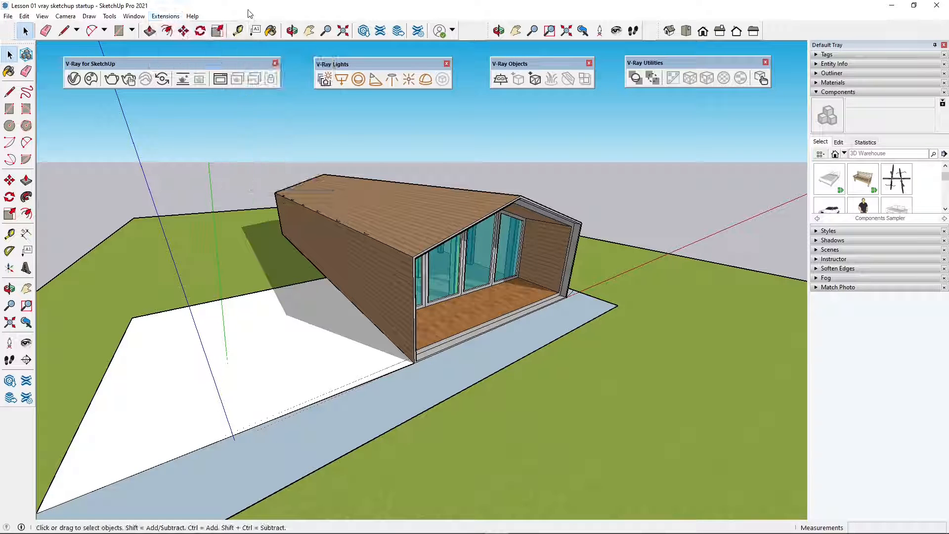
- Open the Extension Manager and check the status of the V-Ray for SketchUp extension
click(422, 34)
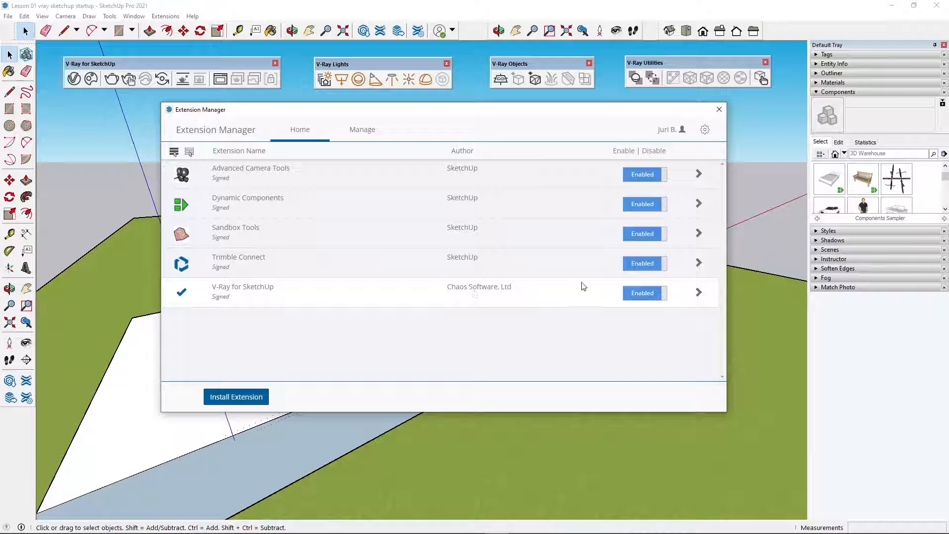
- Examine the version, author and signature details of the V-Ray for SketchUp extension, enlarging the Extension Manager, and close it
click(698, 292)
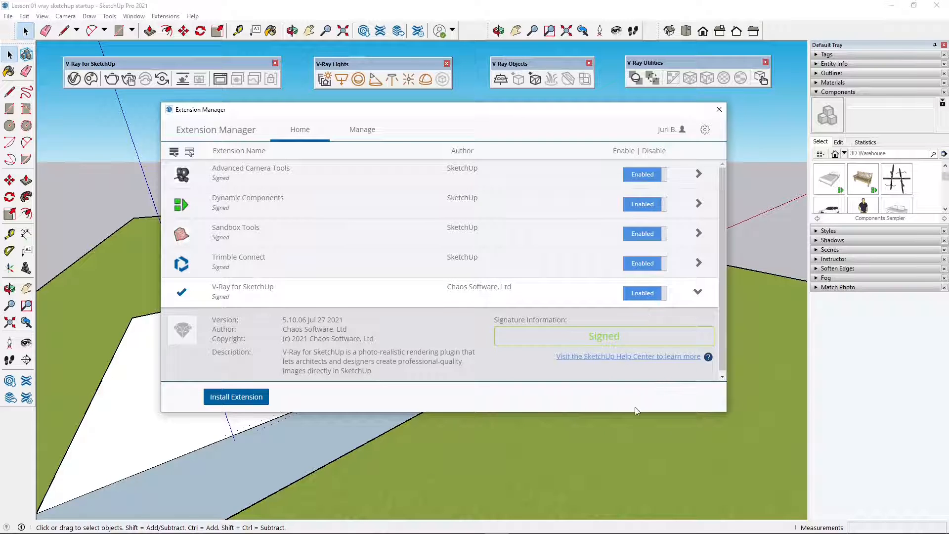
drag(631, 412, 628, 497)
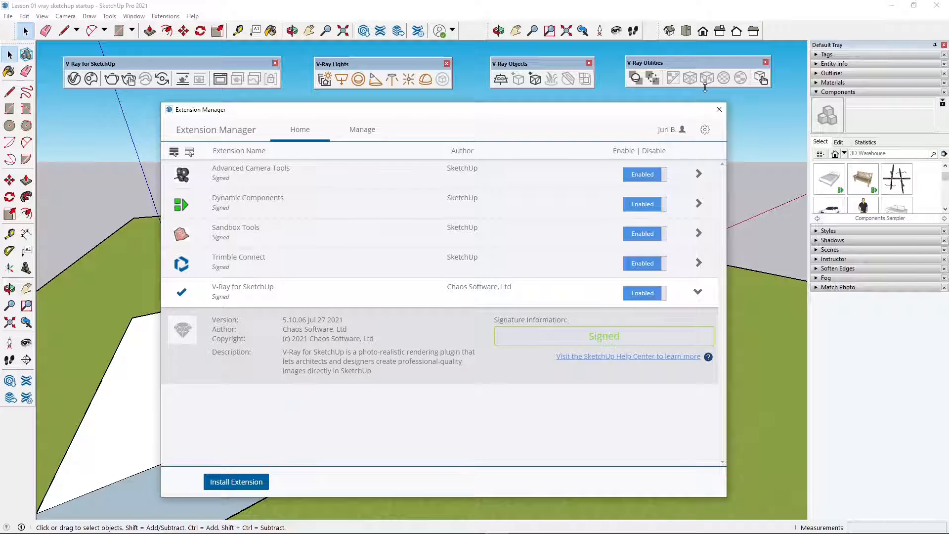
click(719, 110)
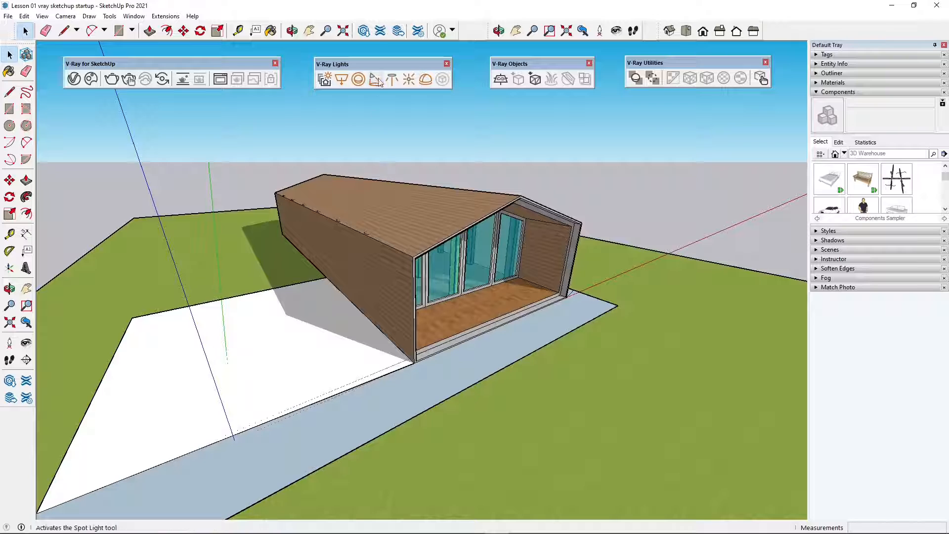
- Search the Extension Warehouse for "vray" and open the V-Ray renderer for SketchUp listing
click(379, 31)
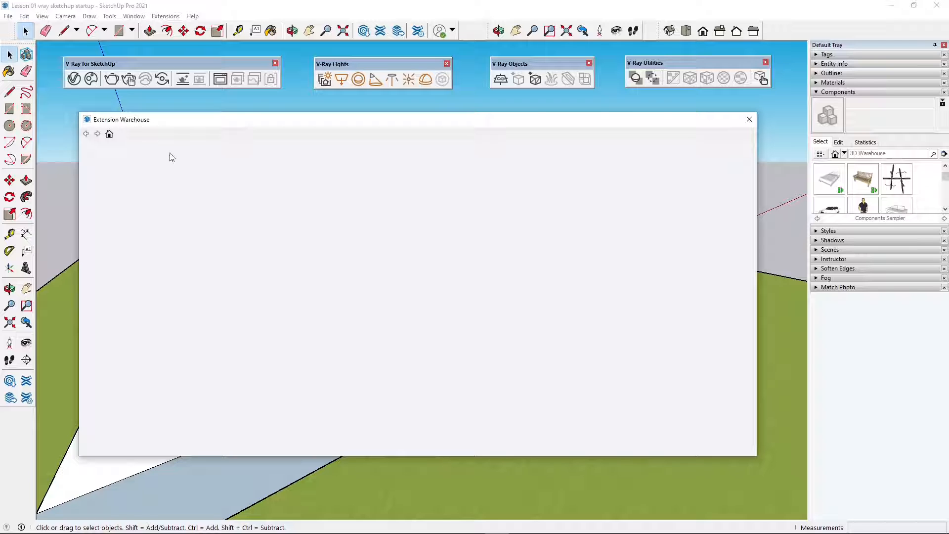
click(289, 154)
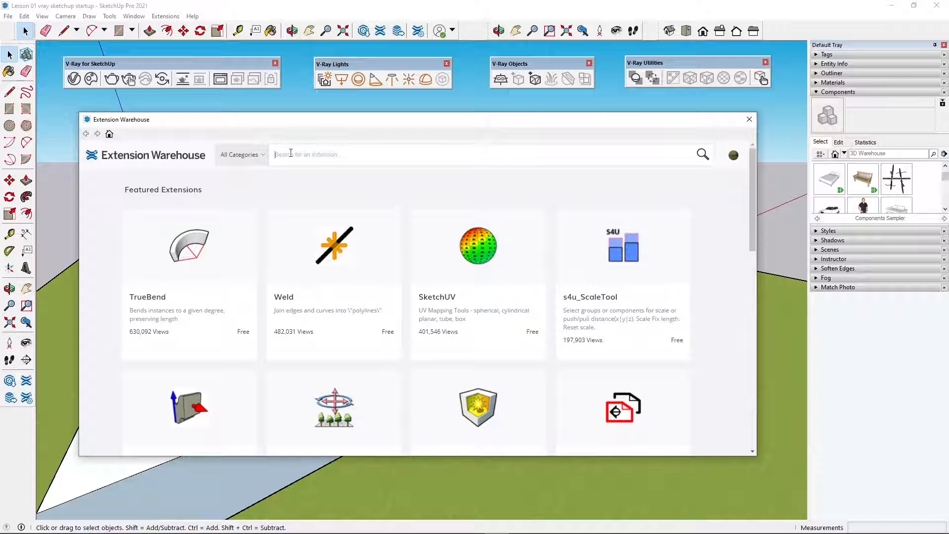
text(vray)
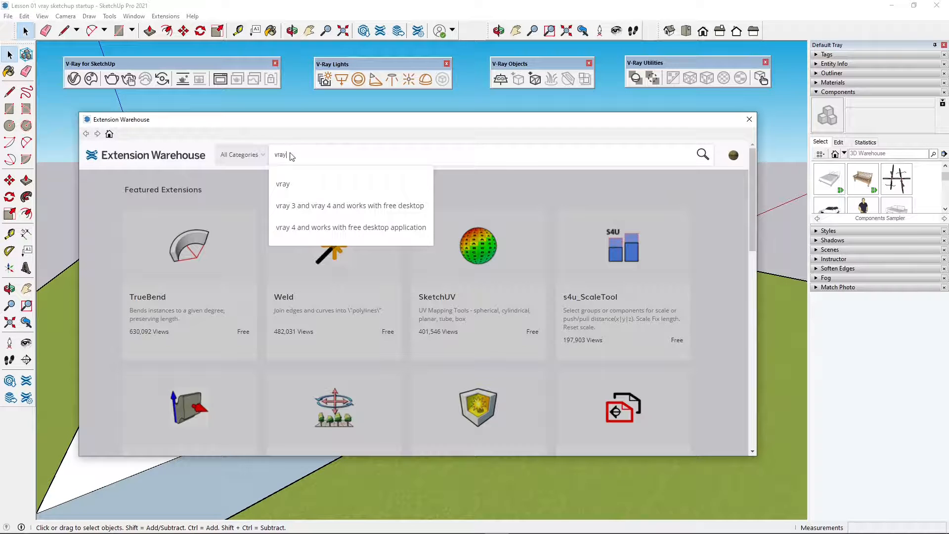
click(328, 182)
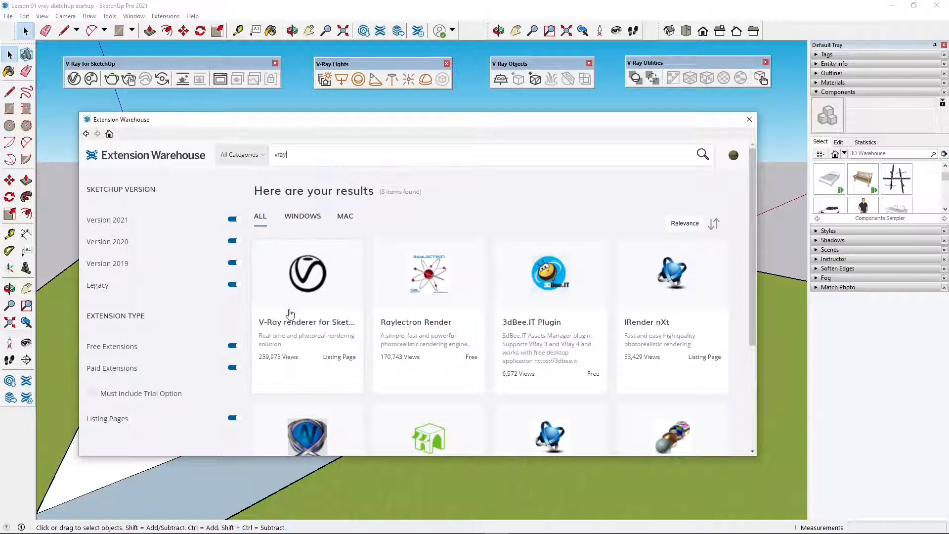
click(291, 296)
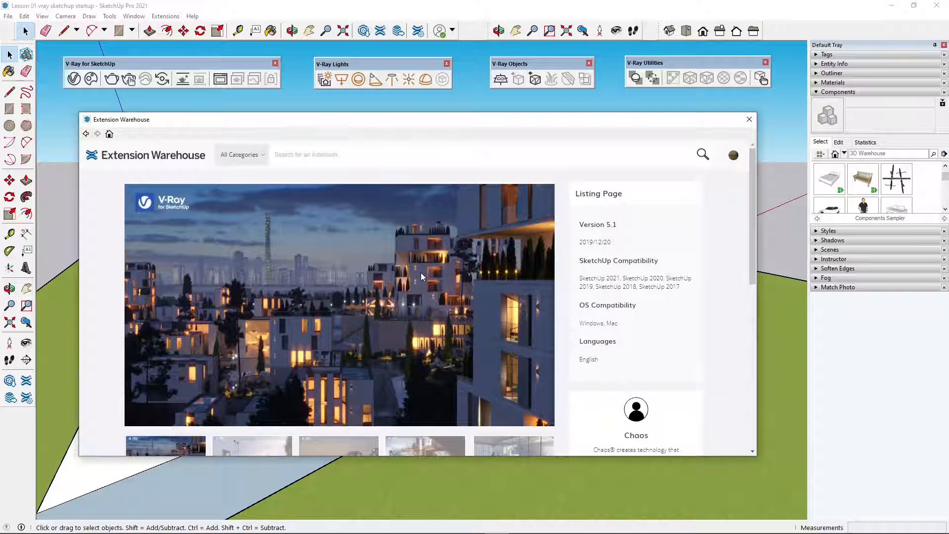
- Look through the V-Ray renderer listing's images, compatibility and description, and close the Extension Warehouse
scroll(421, 273, down, 2)
scroll(419, 260, down, 1)
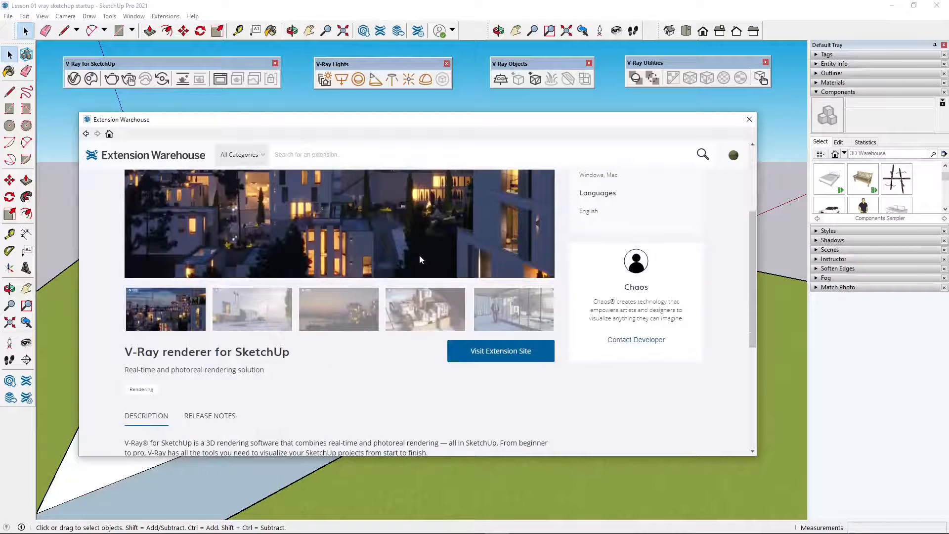
scroll(420, 259, down, 6)
scroll(402, 279, up, 6)
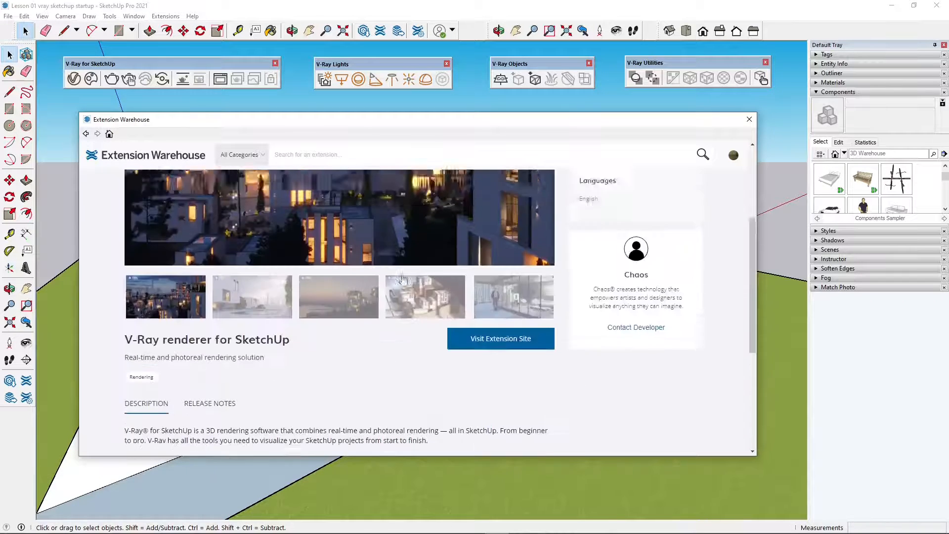
scroll(402, 280, up, 3)
click(750, 119)
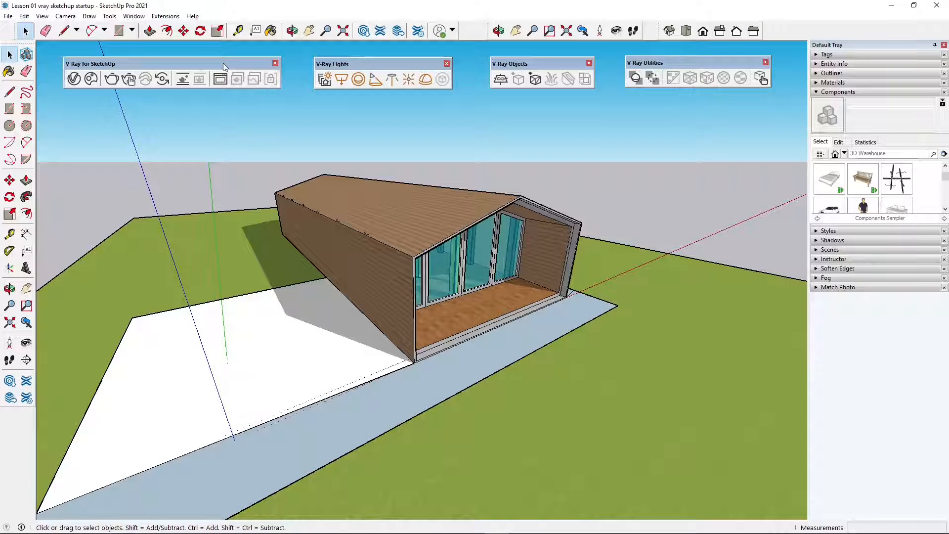
- Open the V-Ray Frame Buffer and reposition its window over the model view
drag(223, 63, 223, 64)
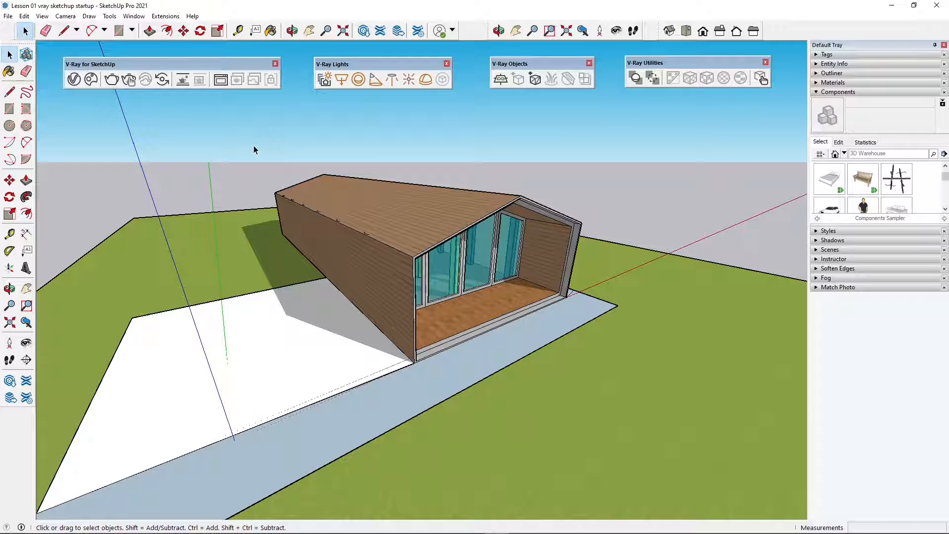
click(221, 84)
click(222, 82)
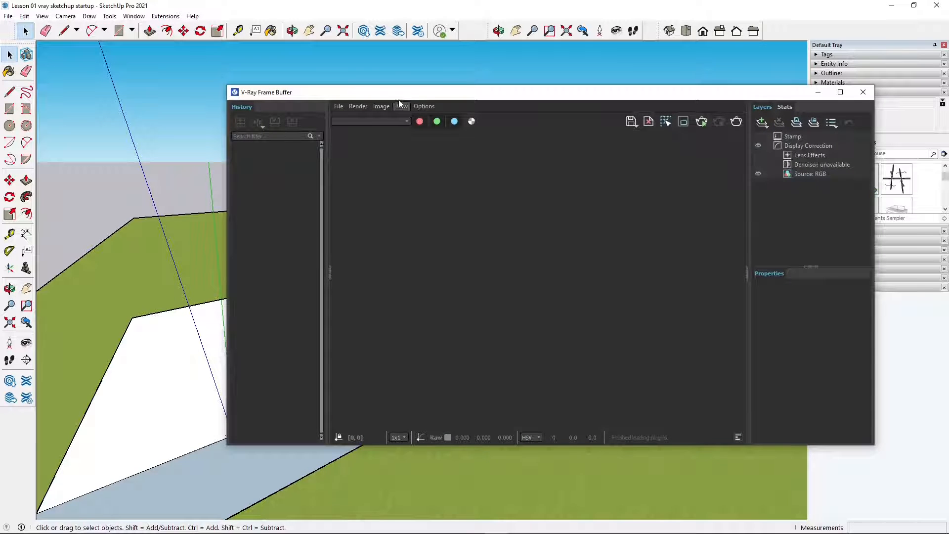
drag(396, 94, 299, 117)
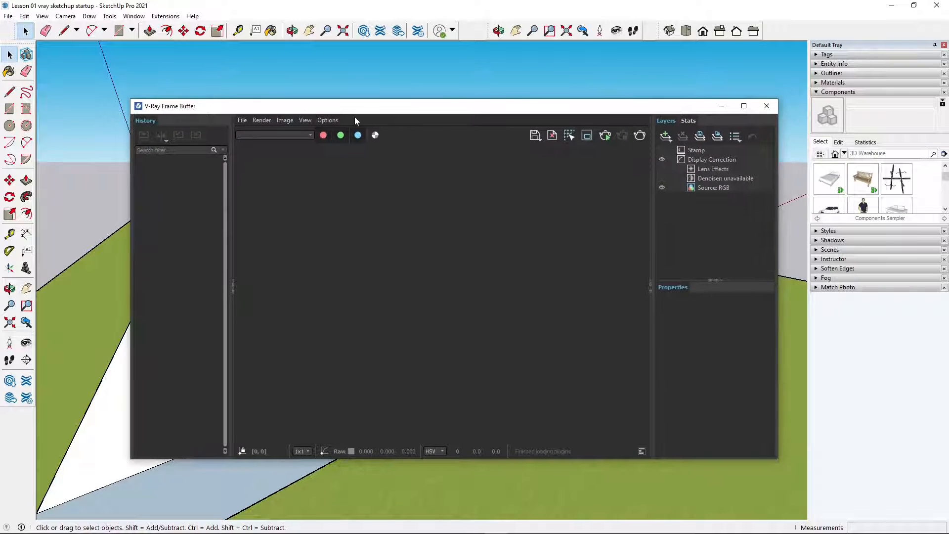
drag(361, 115, 367, 133)
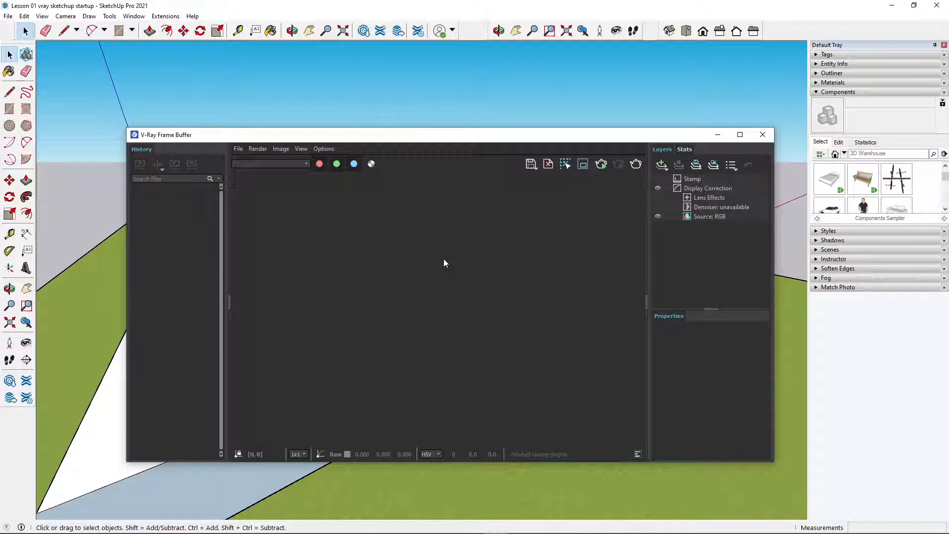
mouse_move(502, 137)
mouse_down()
mouse_move(504, 162)
mouse_move(503, 137)
mouse_up()
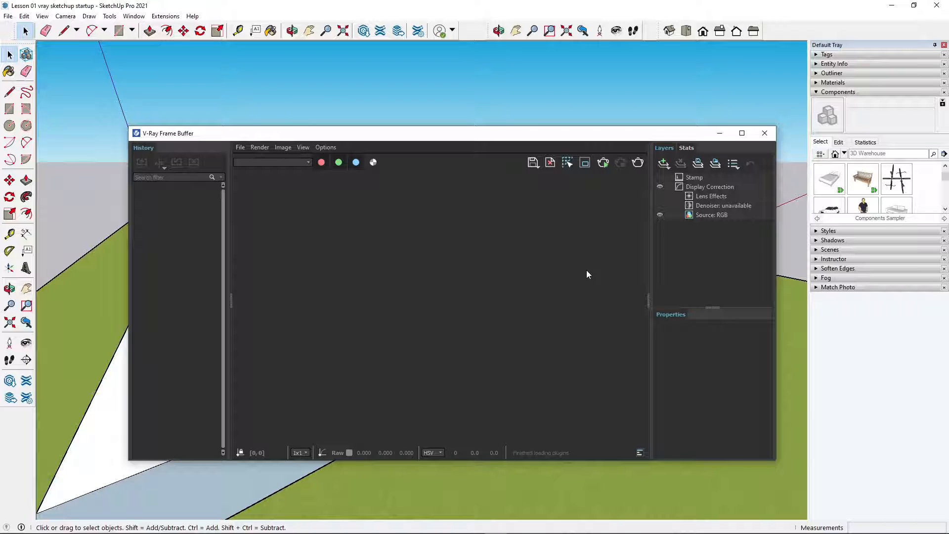
- Render the current house view in the V-Ray Frame Buffer, examine the image and close the buffer
click(640, 162)
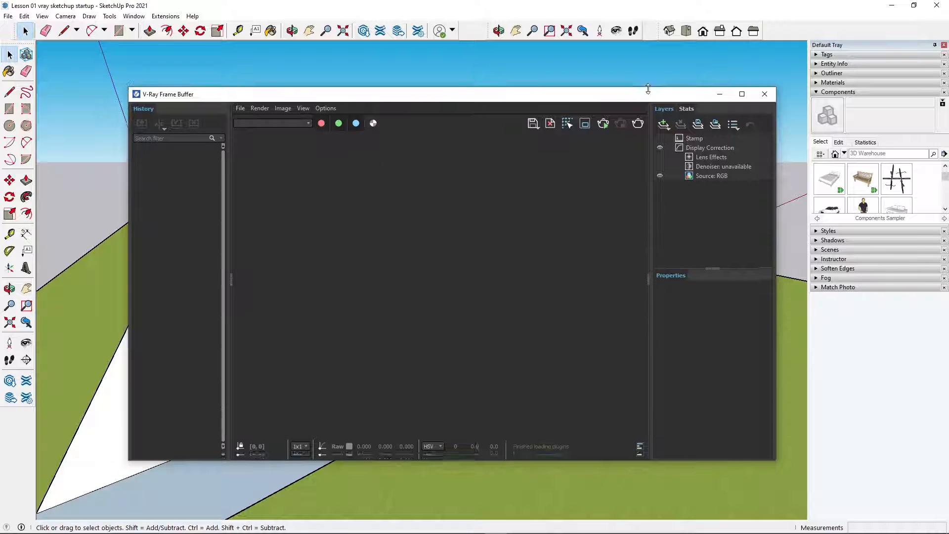
click(638, 124)
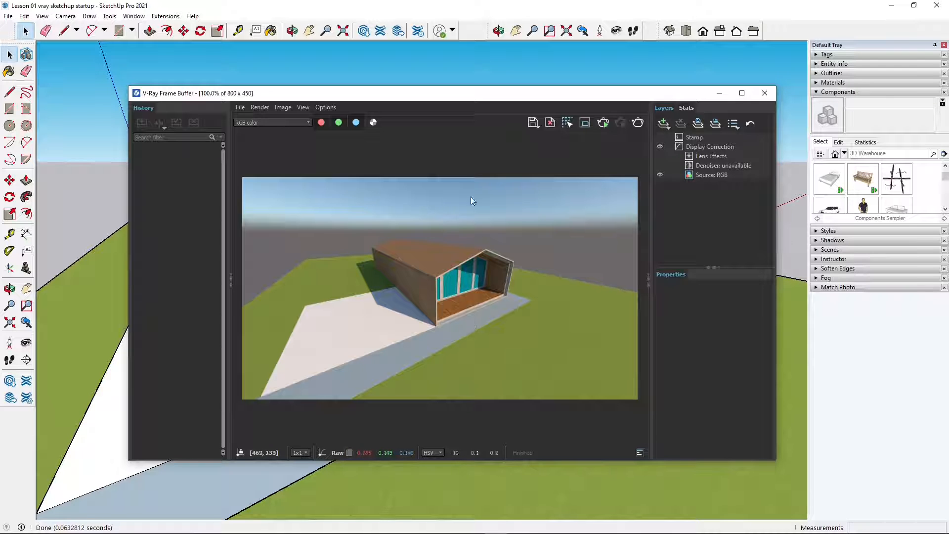
drag(460, 95, 458, 105)
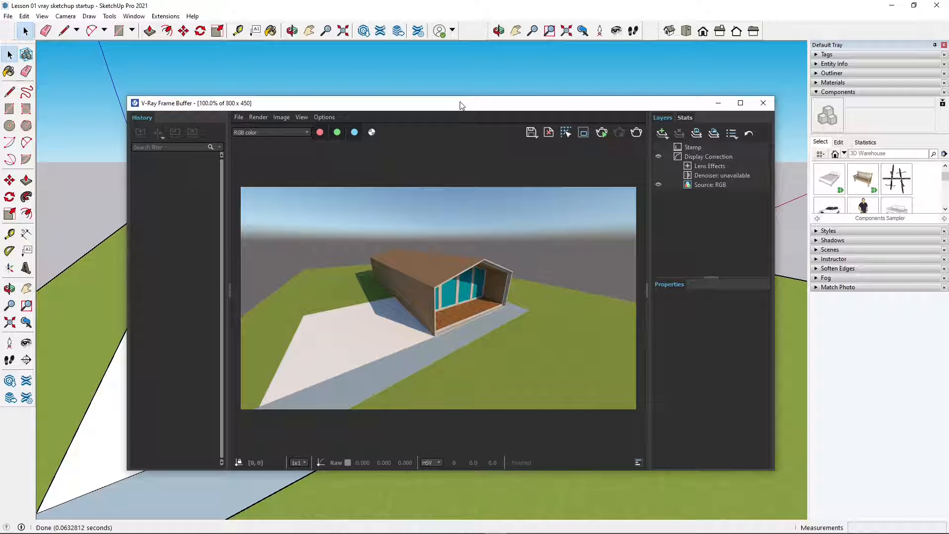
drag(528, 106, 526, 112)
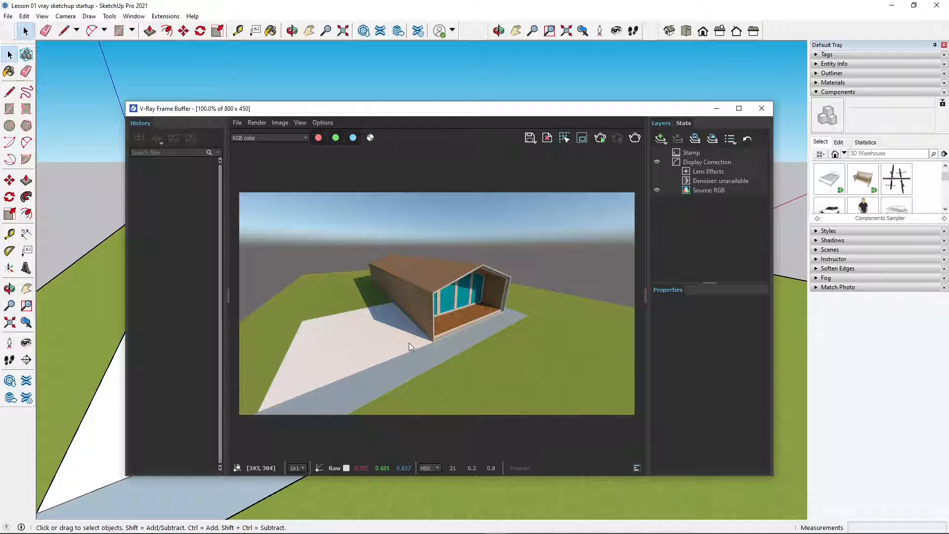
drag(459, 108, 455, 100)
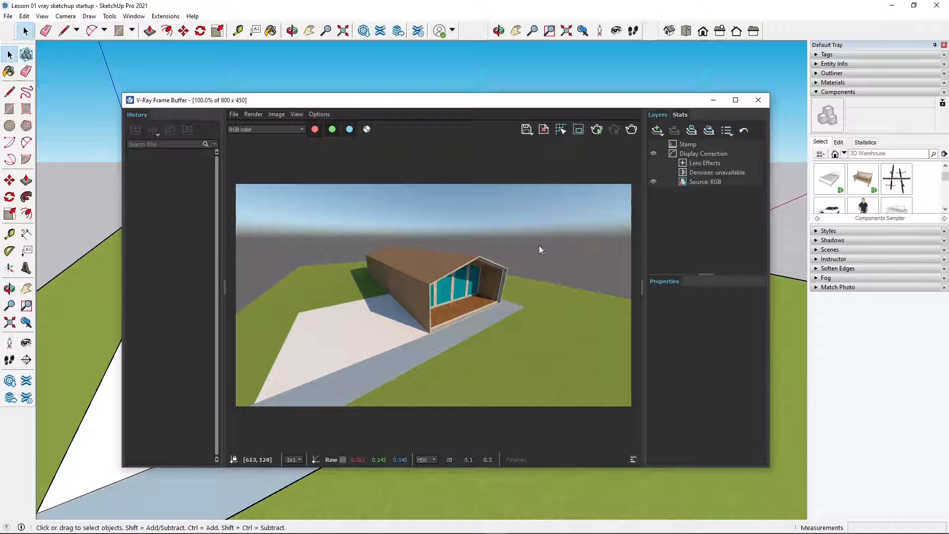
click(757, 101)
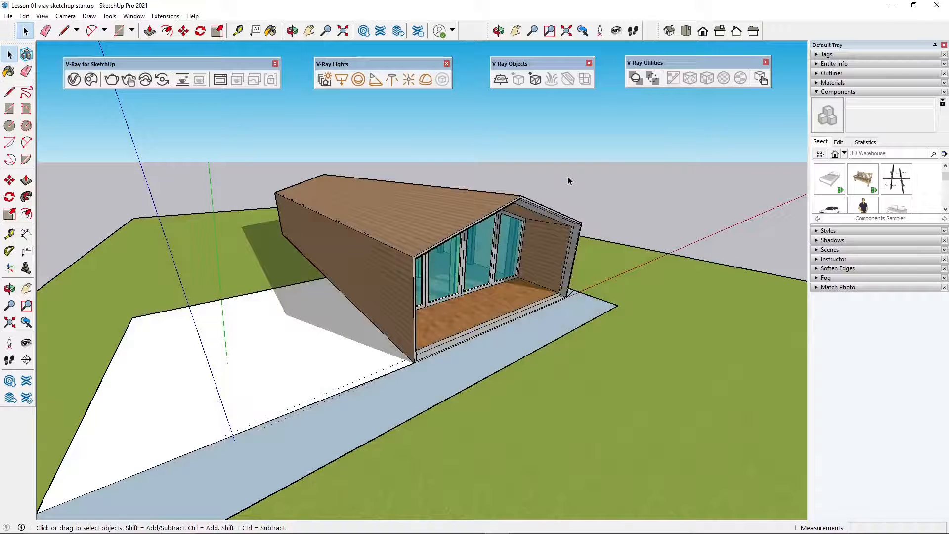
- Collapse the Components settings, expand the Shadows settings and hide the model's shadows
click(818, 92)
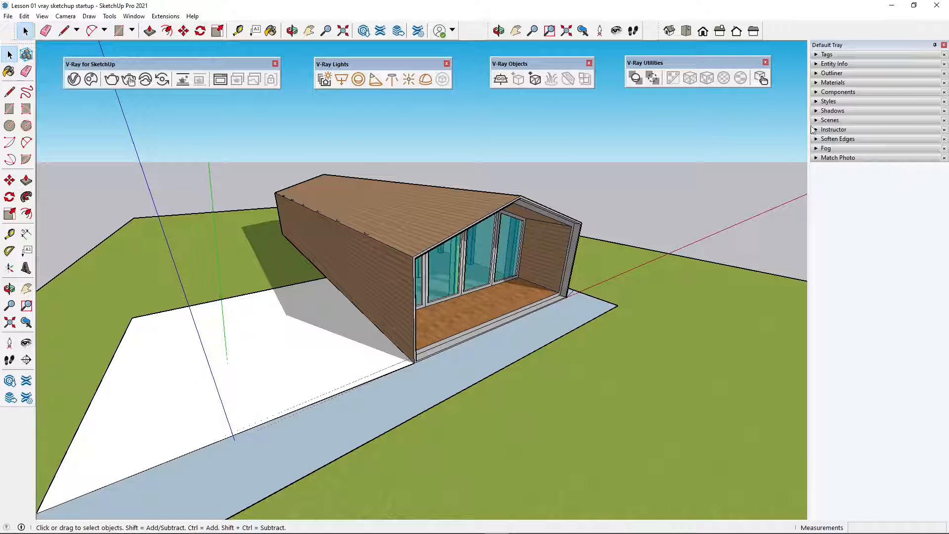
click(816, 112)
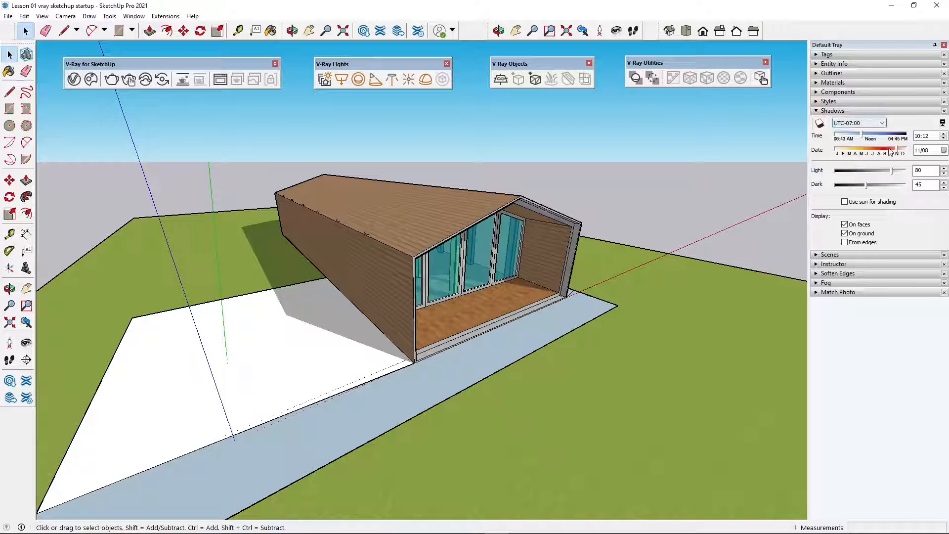
click(820, 124)
click(820, 124)
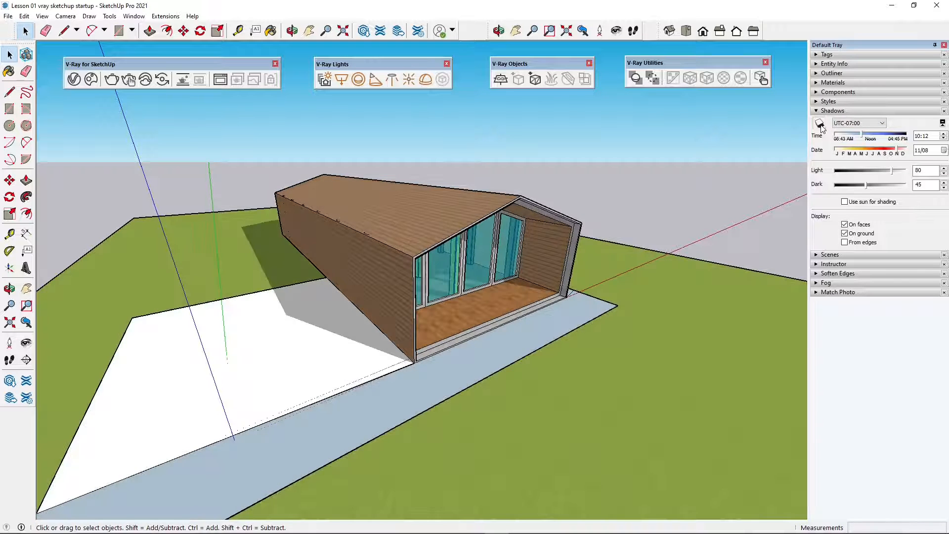
click(819, 124)
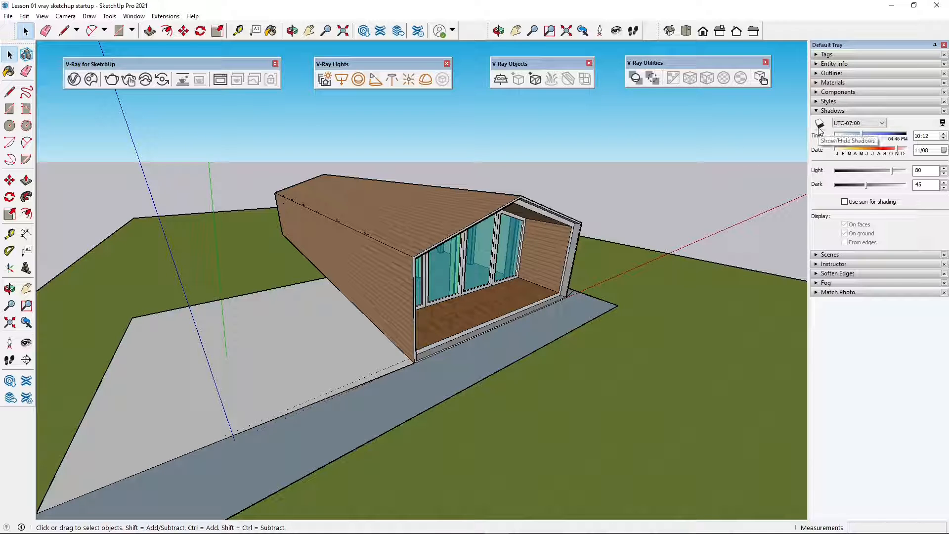
- Render the house again with the SketchUp shadows hidden, and close the V-Ray Frame Buffer
click(220, 79)
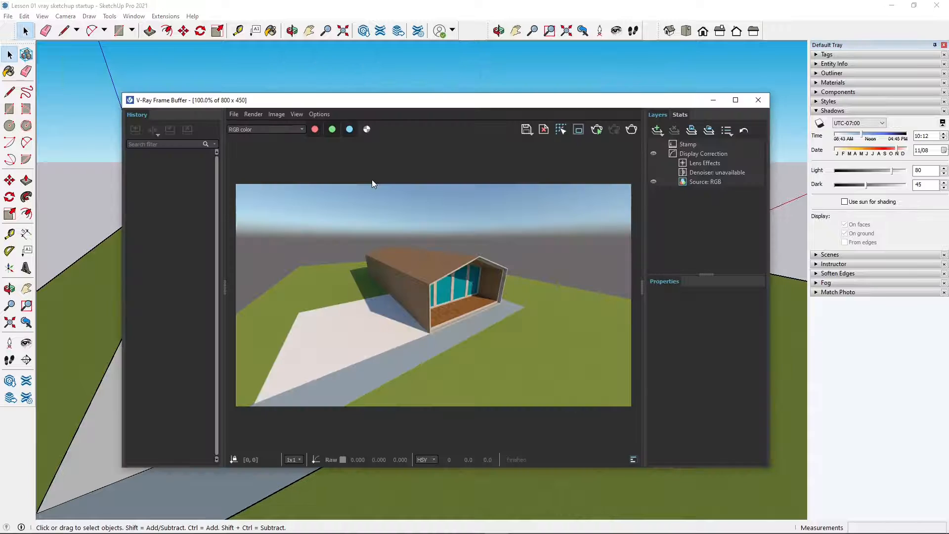
click(632, 129)
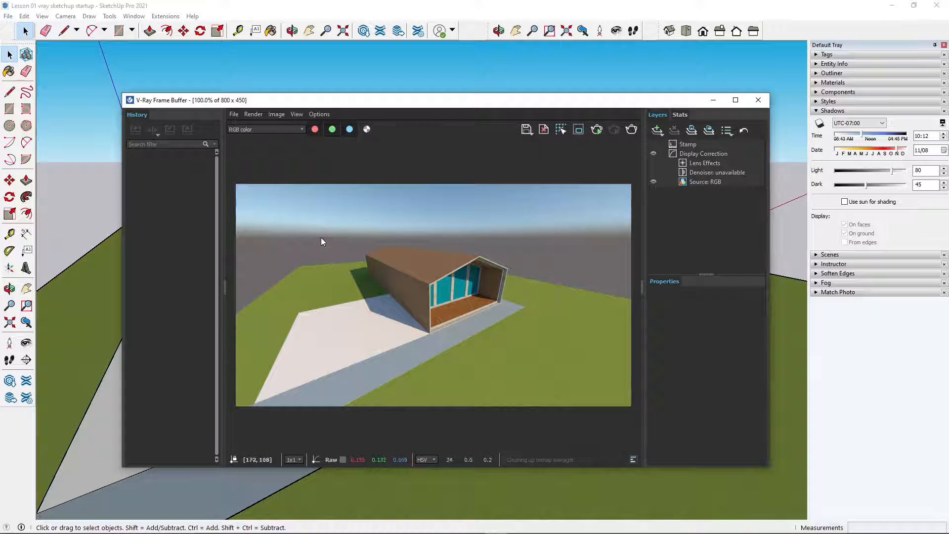
click(762, 100)
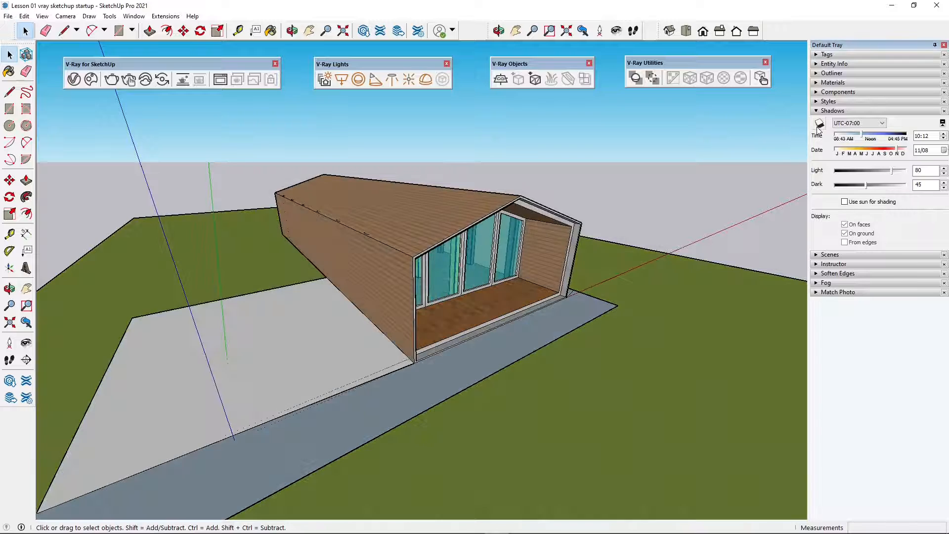
- Show the model's shadows again and try different combinations of the On faces, On ground and From edges display options
click(819, 124)
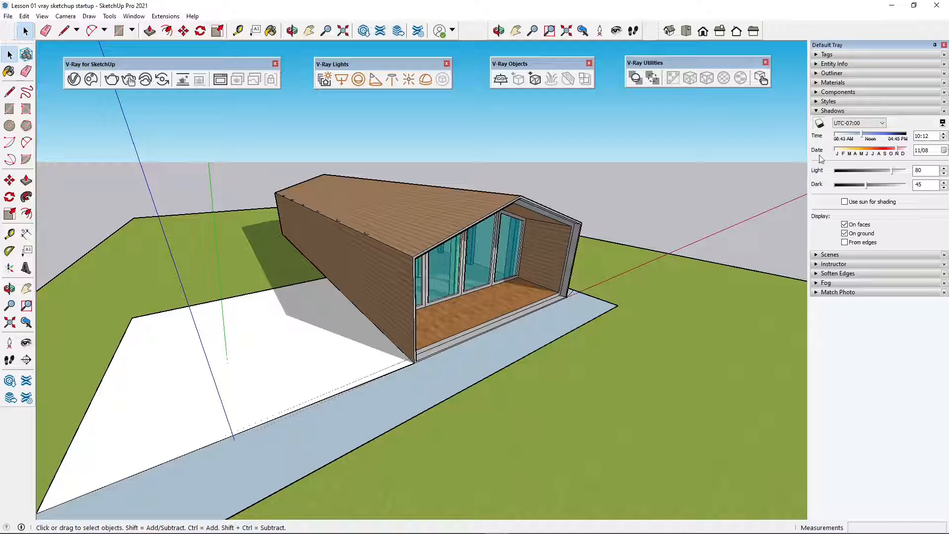
click(845, 234)
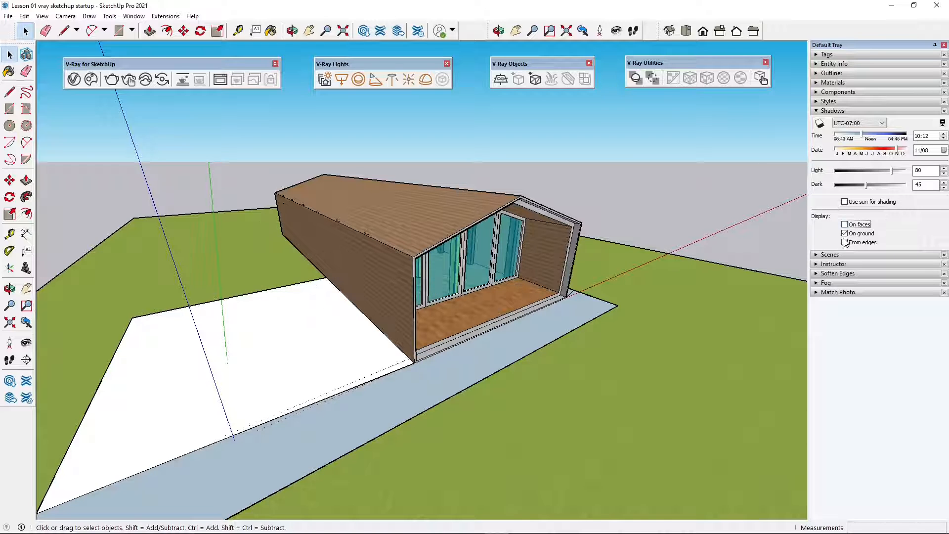
click(845, 234)
click(845, 225)
click(845, 242)
click(845, 234)
click(845, 226)
click(845, 242)
click(845, 224)
click(845, 234)
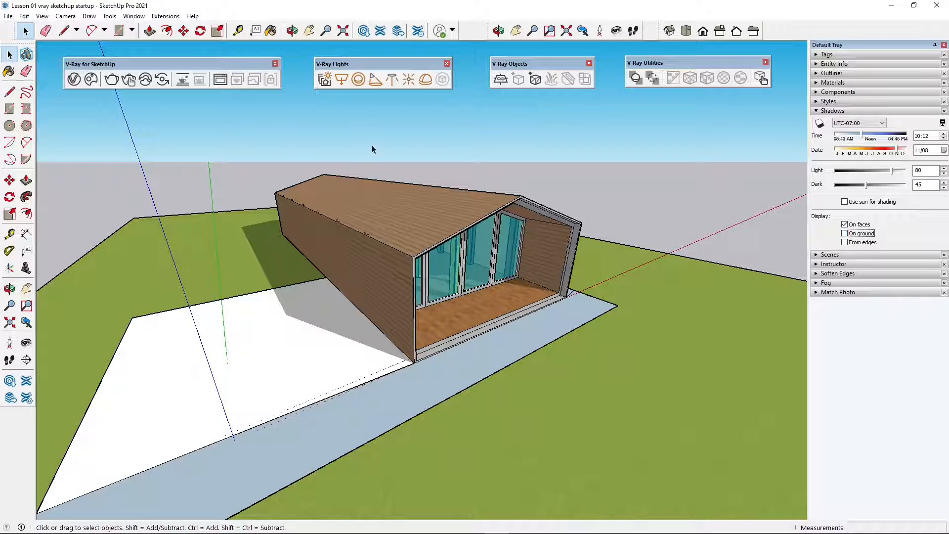
- Set shadows to display on the ground only, render the house again and close the V-Ray Frame Buffer
click(846, 233)
click(845, 224)
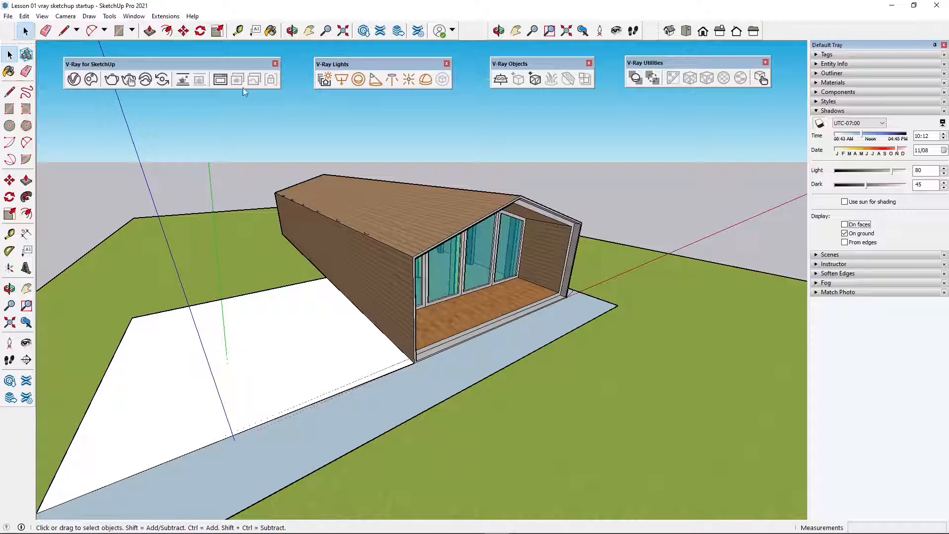
click(115, 83)
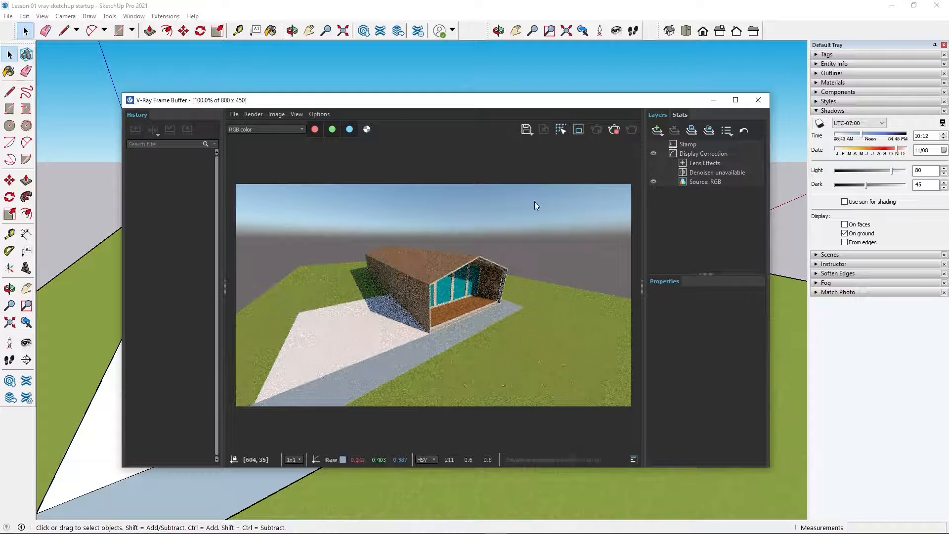
click(759, 102)
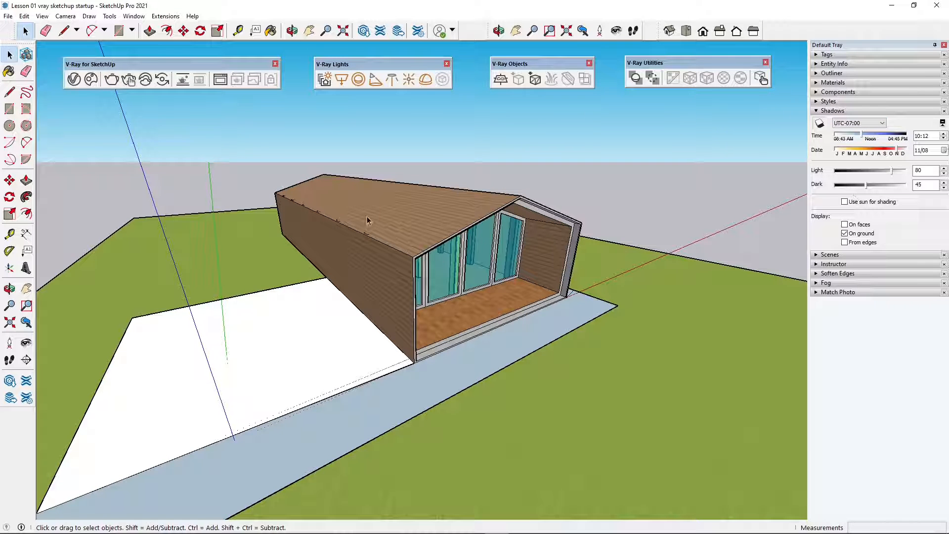
- Turn on shadow display on faces and set the shadow time to 09:30 and the date to 09/13
middle_drag(331, 217, 340, 204)
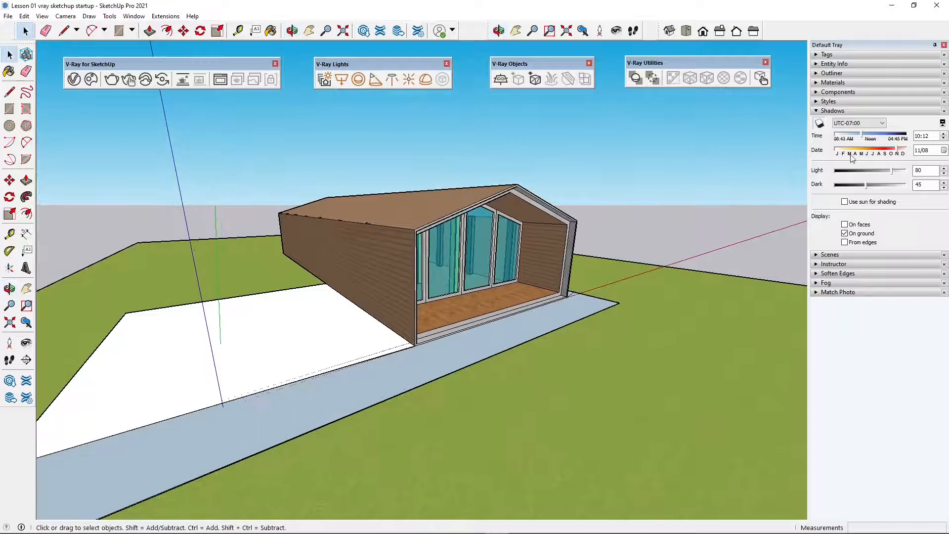
click(874, 140)
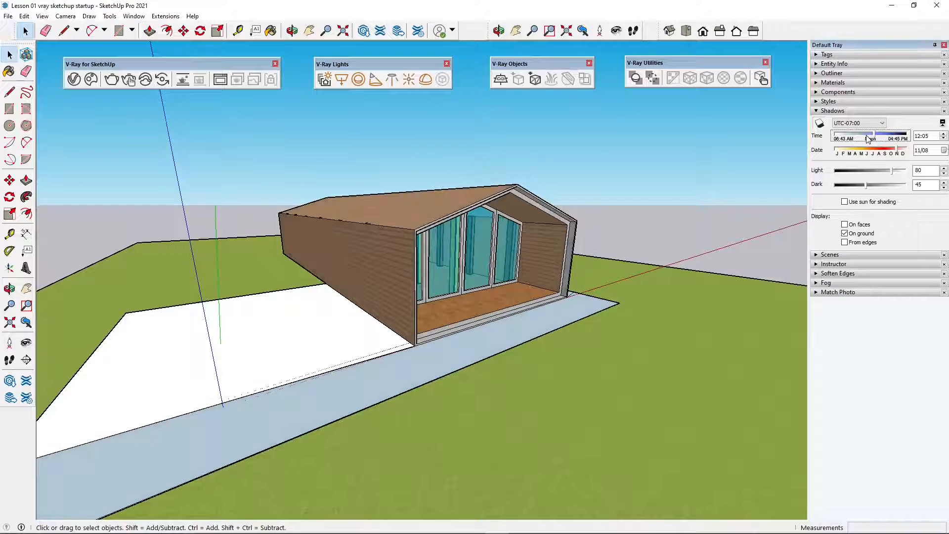
click(850, 225)
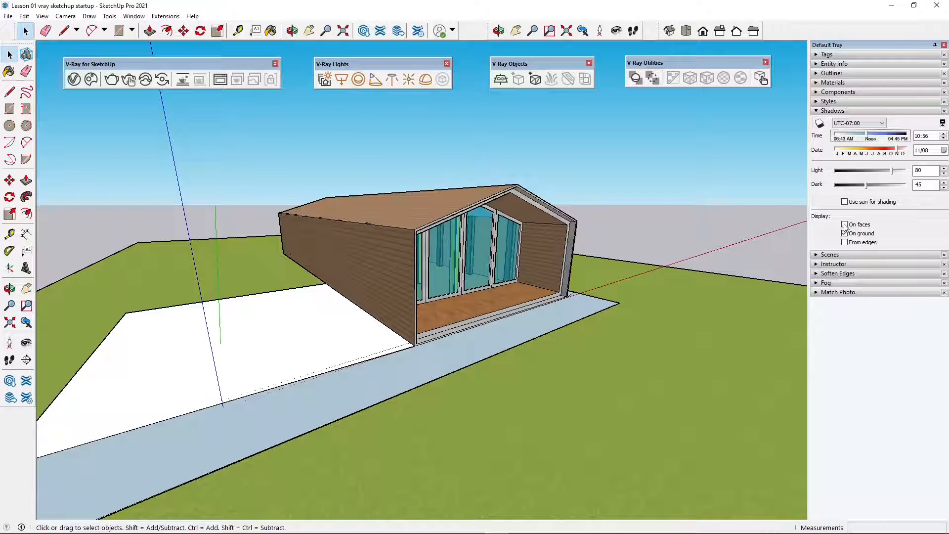
click(862, 138)
drag(874, 154, 887, 153)
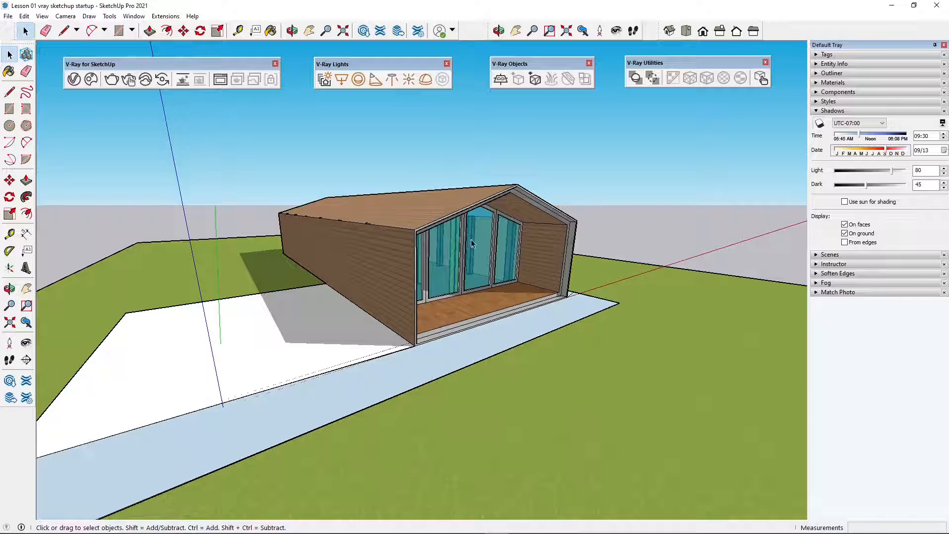
- Render the house with the morning shadows on faces and ground, and close the V-Ray Frame Buffer
click(220, 79)
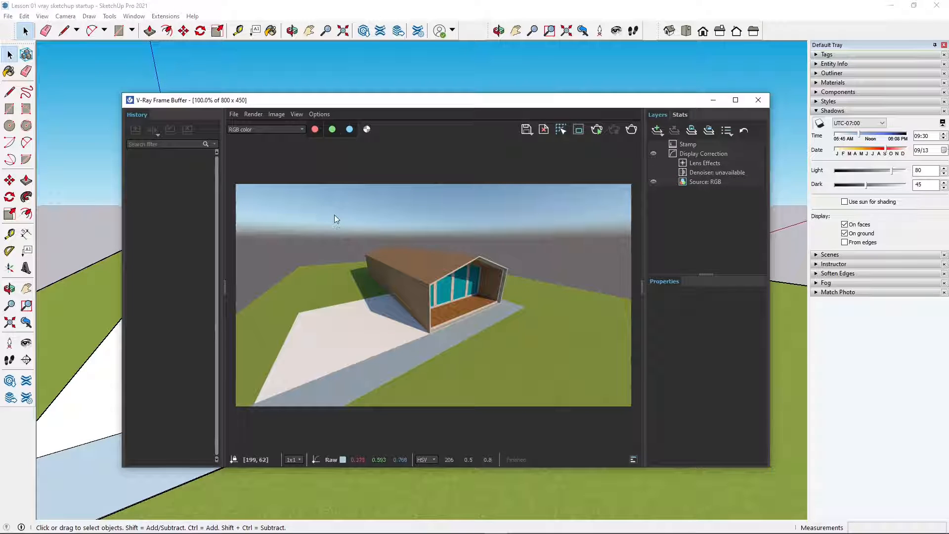
click(631, 130)
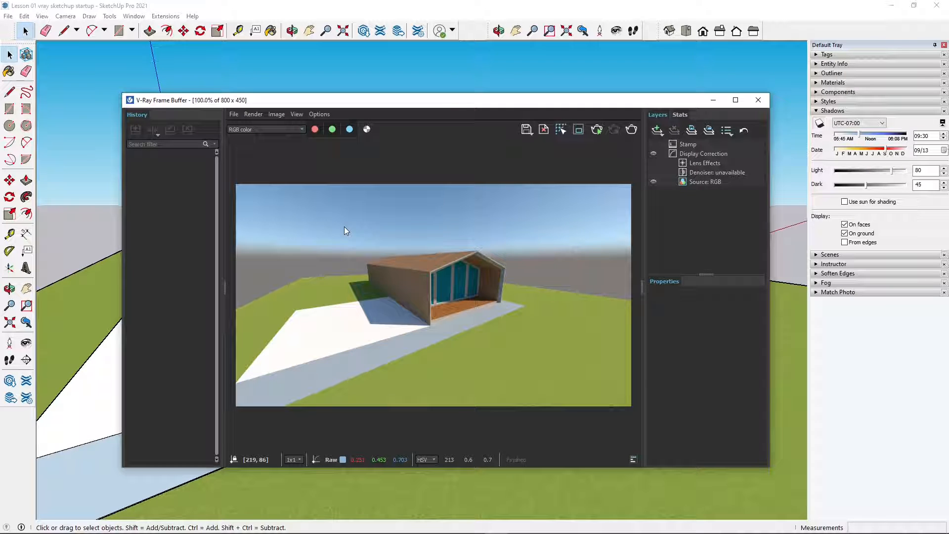
click(758, 105)
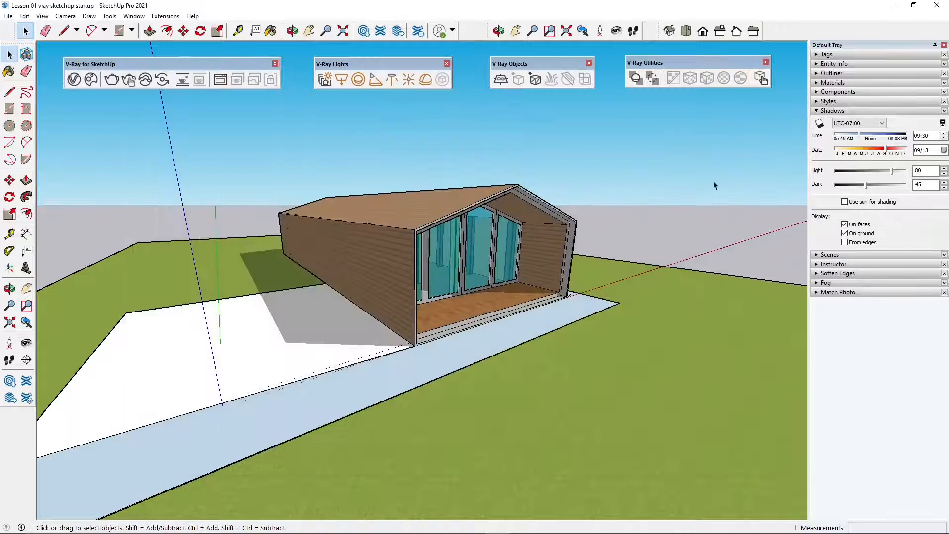
- Set the shadow time to 22:08 and the date to 01/01 for a night-time scene
click(921, 142)
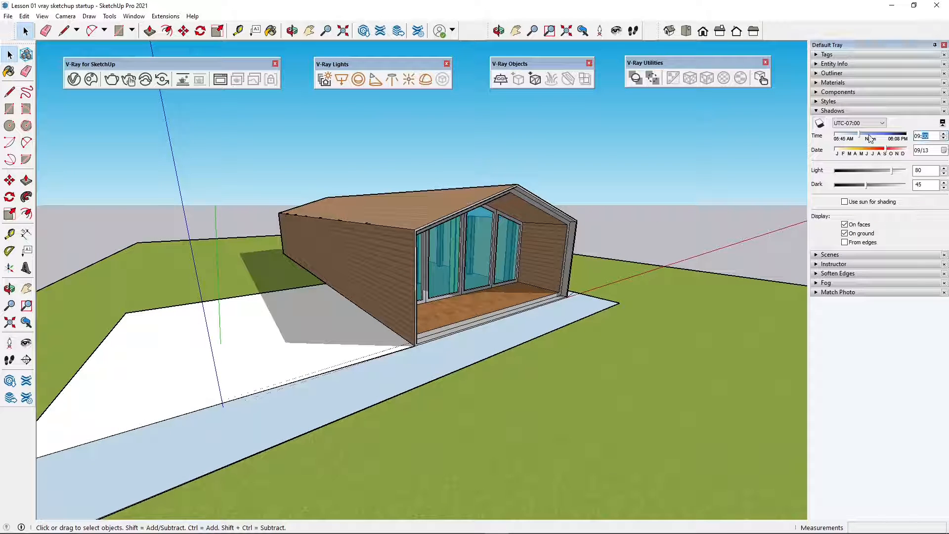
drag(860, 134, 917, 143)
click(924, 137)
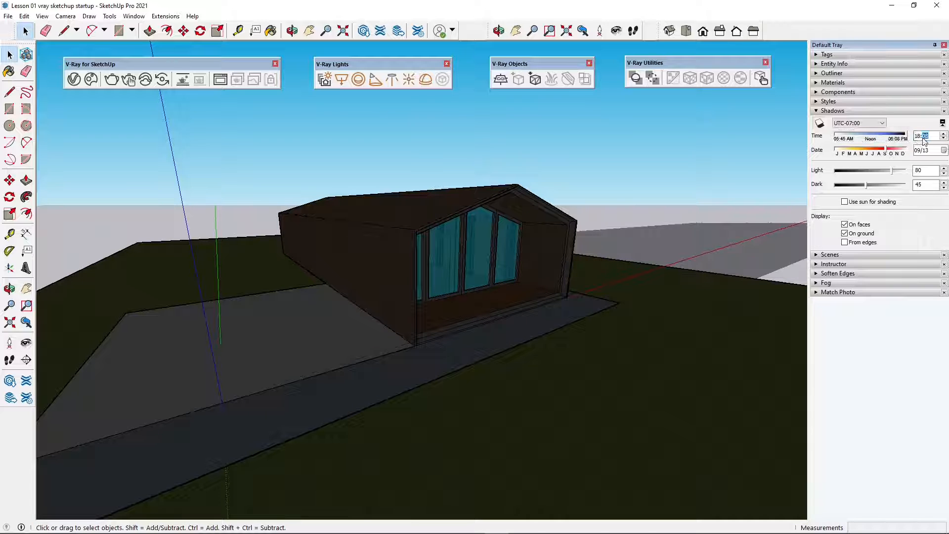
click(920, 137)
text(22)
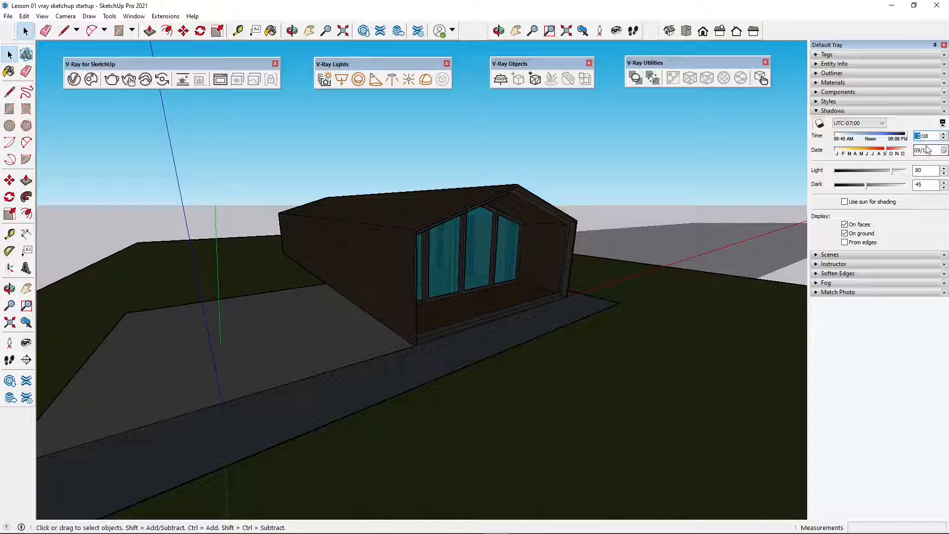
click(924, 150)
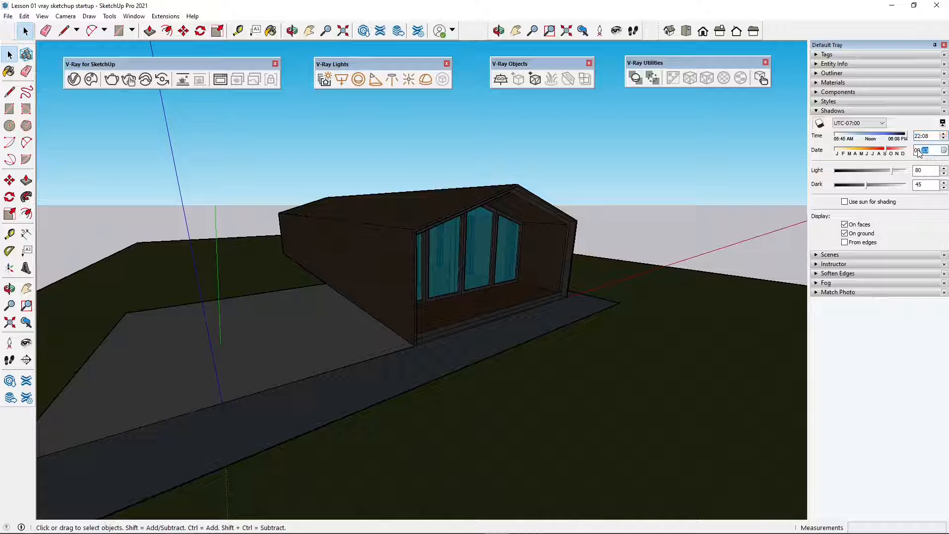
drag(888, 150, 835, 158)
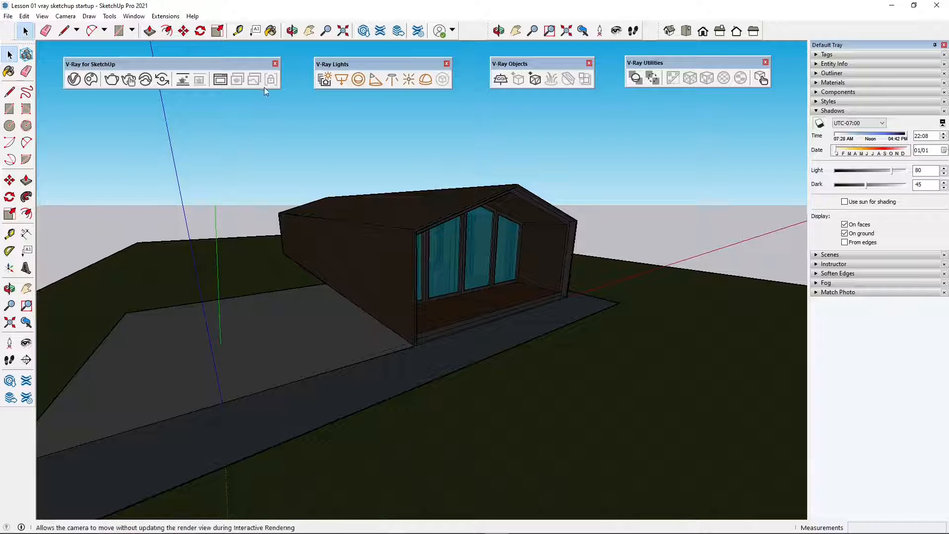
- Render the house at the night-time setting, reposition the V-Ray Frame Buffer and close it
click(220, 79)
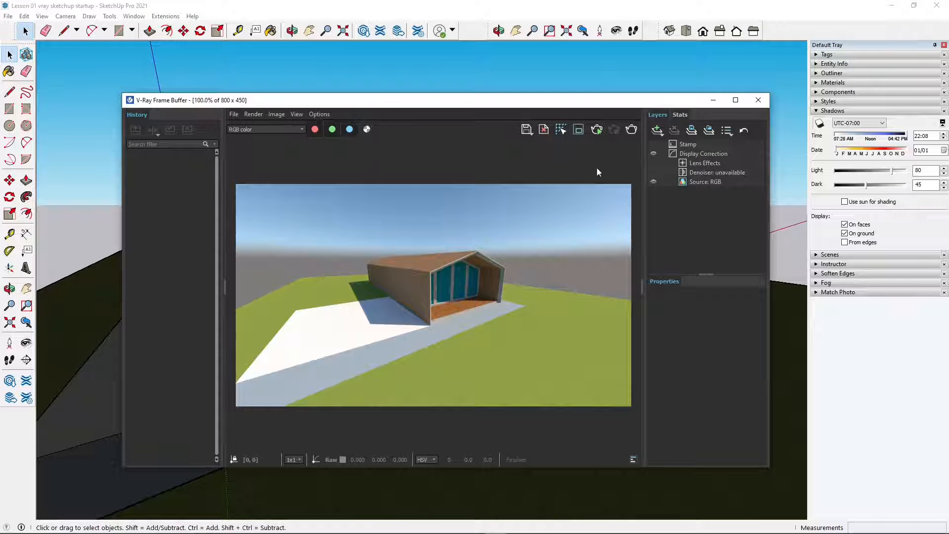
click(633, 131)
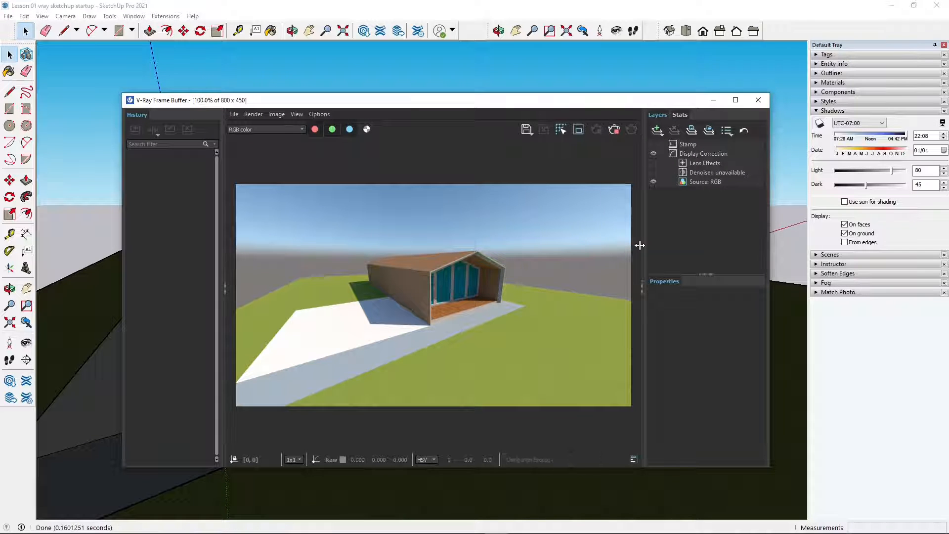
drag(515, 99, 516, 87)
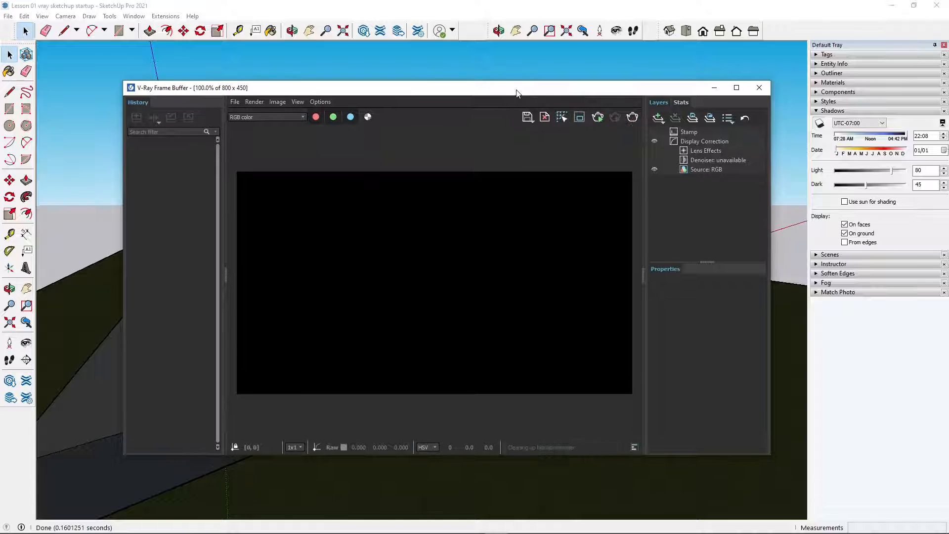
mouse_move(368, 89)
mouse_down()
mouse_move(371, 389)
mouse_move(402, 250)
mouse_move(377, 76)
mouse_up()
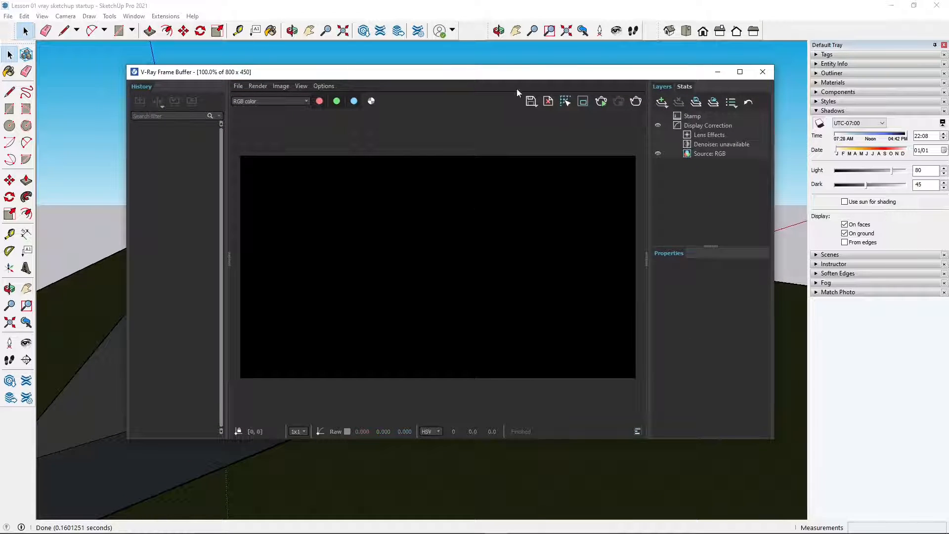
drag(528, 78, 524, 80)
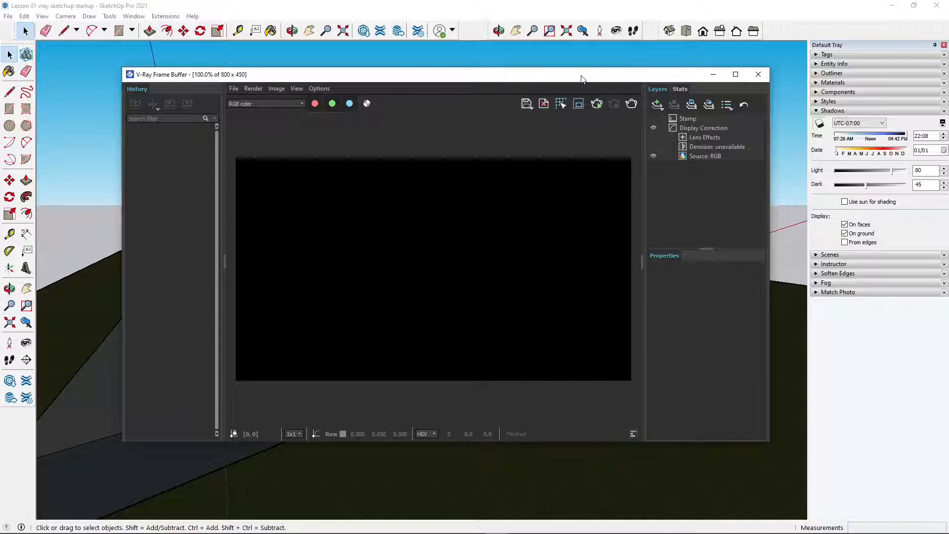
drag(581, 79, 561, 82)
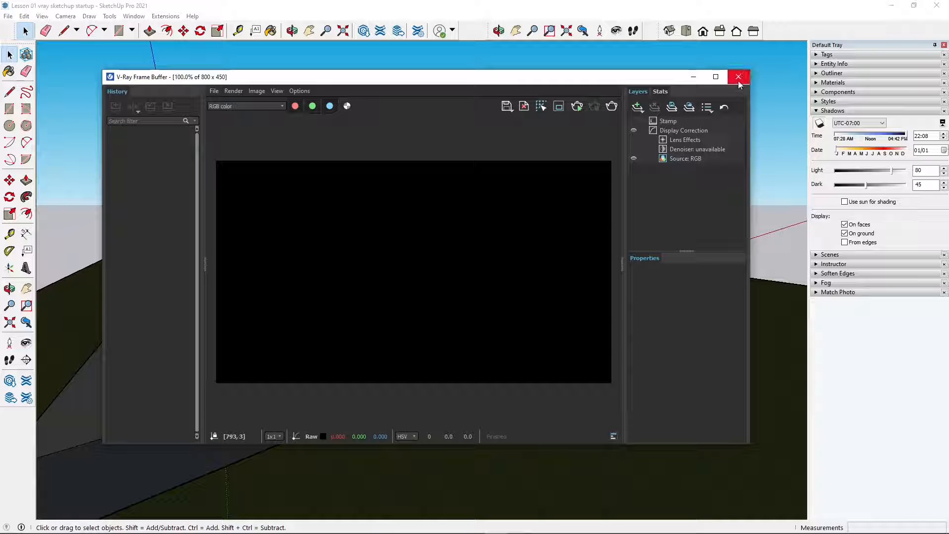
mouse_move(642, 84)
mouse_down()
mouse_move(643, 73)
mouse_move(641, 84)
mouse_up()
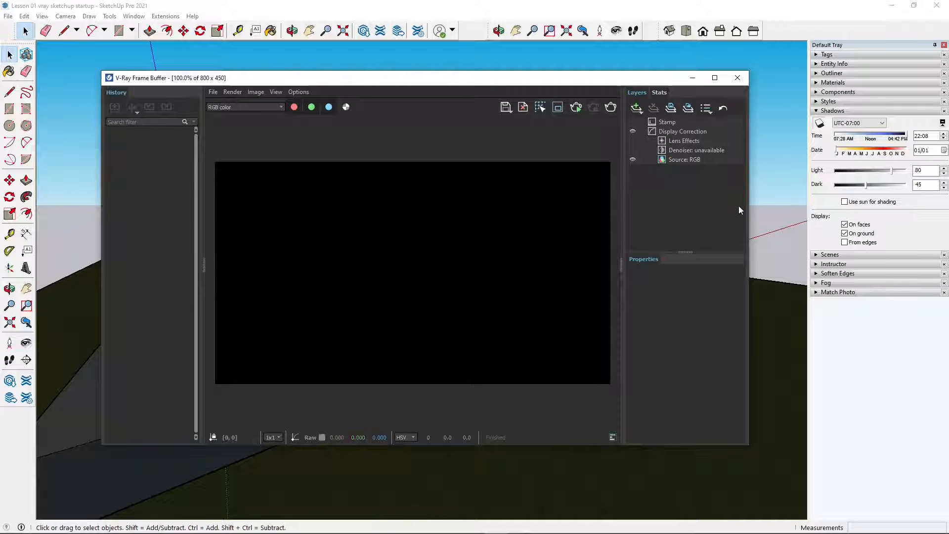
click(740, 79)
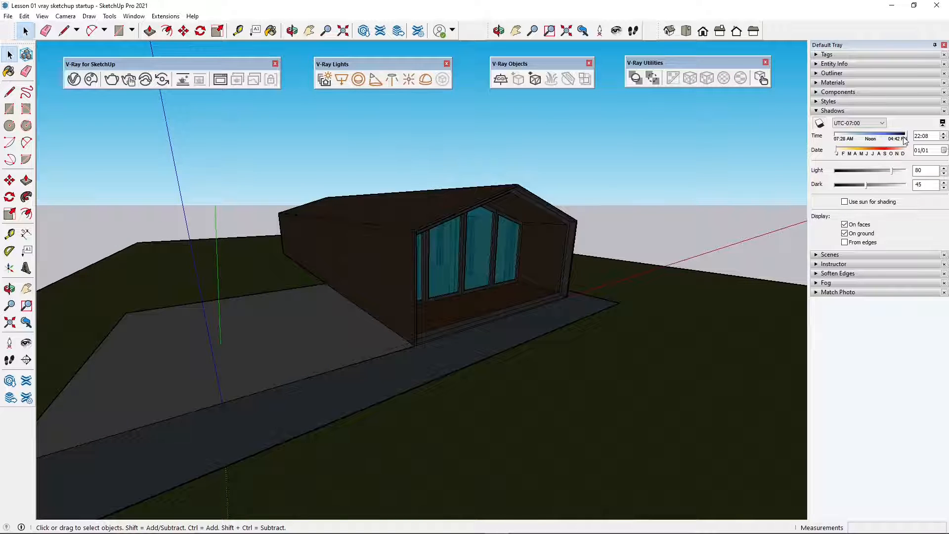
- Set the shadow time back to daylight at 16:06 and the date to 02/06
click(904, 141)
drag(898, 153, 840, 156)
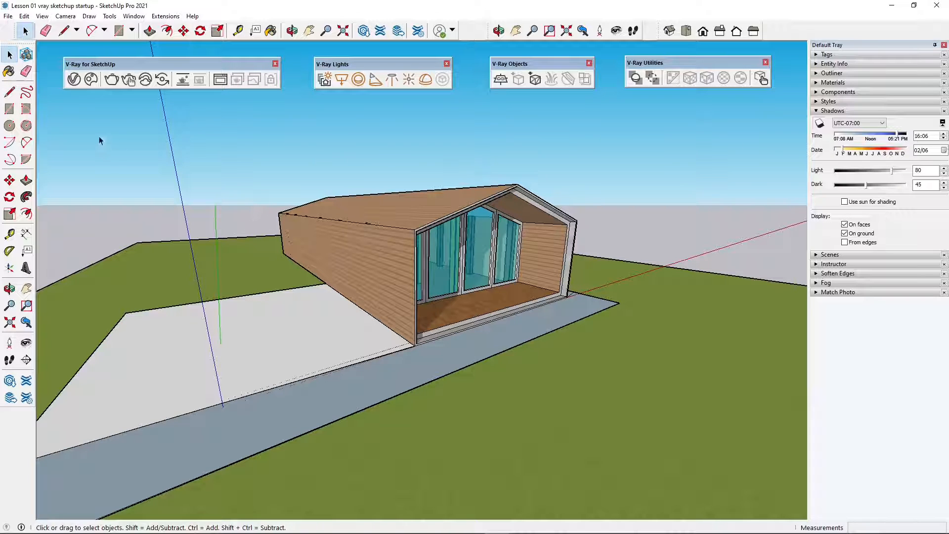
drag(138, 65, 138, 66)
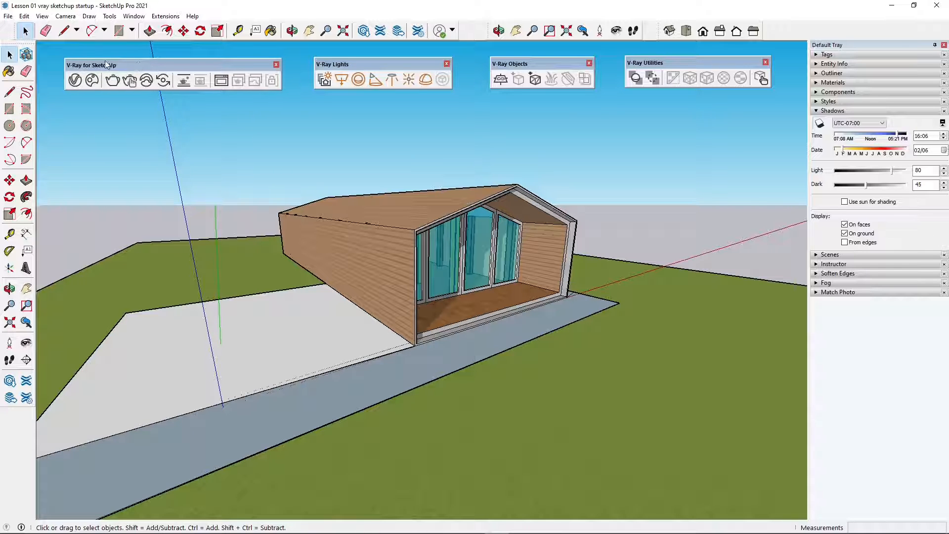
- Open the V-Ray Frame Buffer and the V-Ray Asset Editor and place the two windows side by side
click(221, 80)
mouse_move(260, 75)
mouse_down()
mouse_move(292, 74)
mouse_move(285, 107)
mouse_move(267, 107)
mouse_move(393, 106)
mouse_up()
click(129, 95)
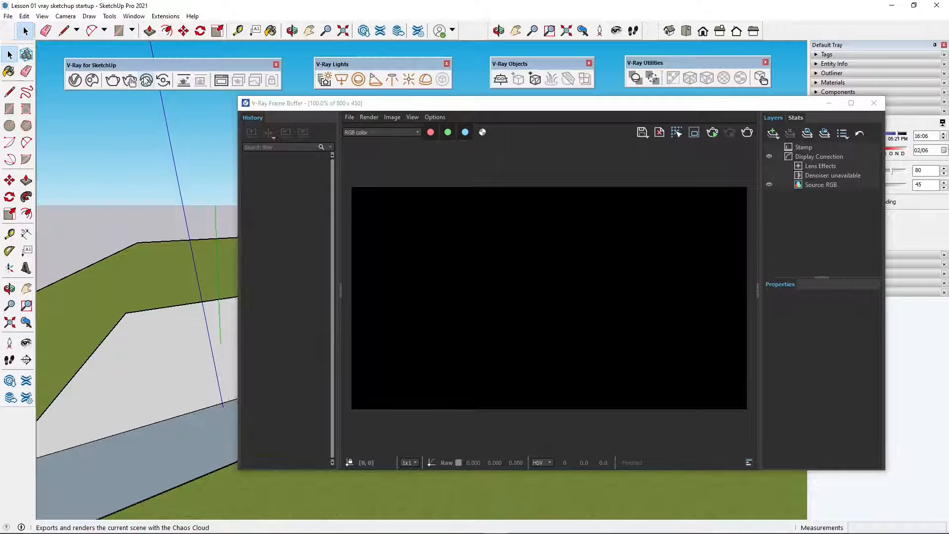
click(75, 81)
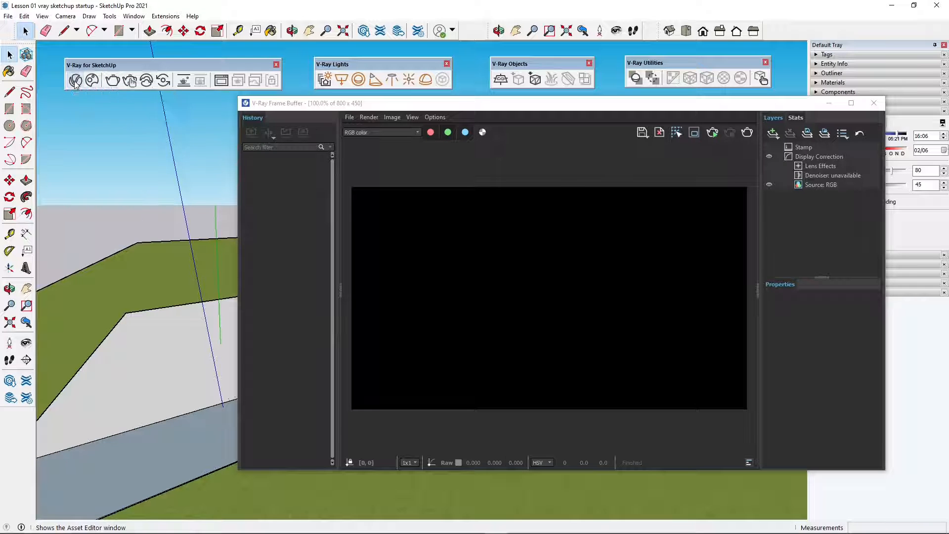
drag(474, 106, 139, 107)
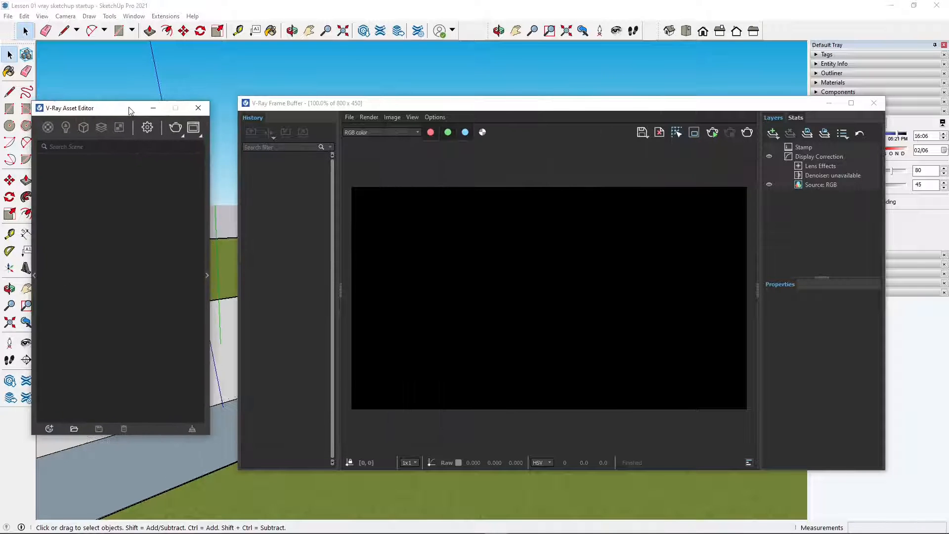
- Render the house with the afternoon sun, adjust both V-Ray window positions and lengthen the Asset Editor
click(748, 133)
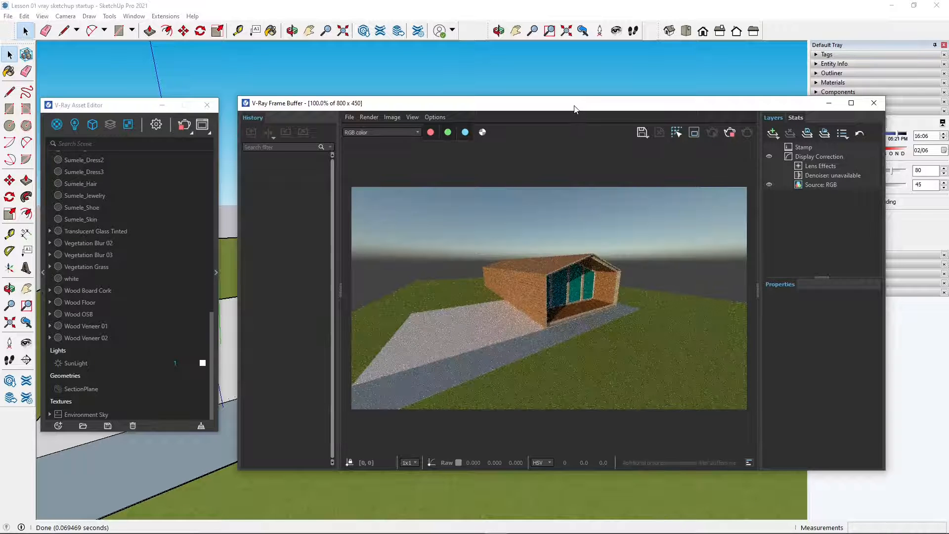
drag(573, 106, 585, 104)
drag(132, 106, 131, 99)
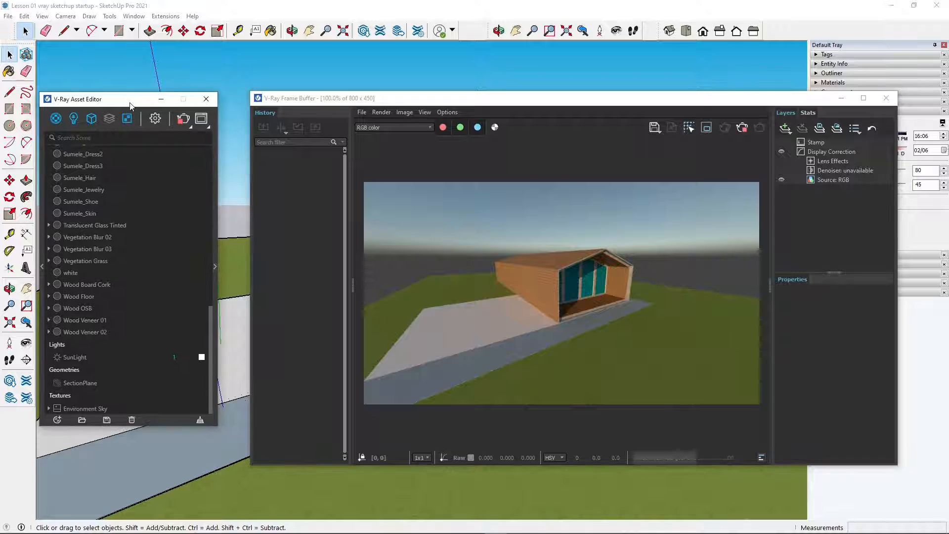
drag(214, 426, 214, 462)
- View the render statistics in the V-Ray Frame Buffer and return to its layer list
click(506, 105)
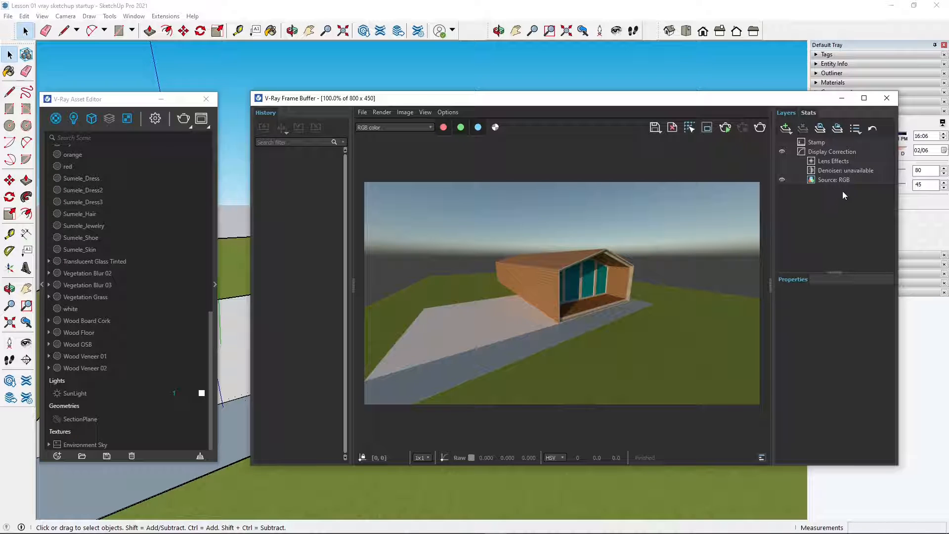
click(809, 114)
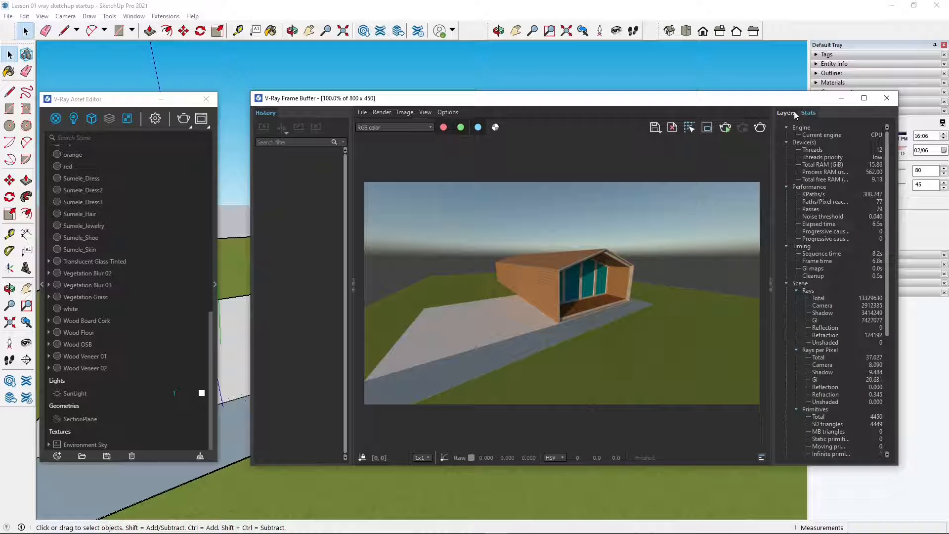
click(786, 113)
- Shrink the V-Ray Frame Buffer window, narrow its History and Layers areas, and move the Asset Editor closer to it
drag(707, 102, 735, 103)
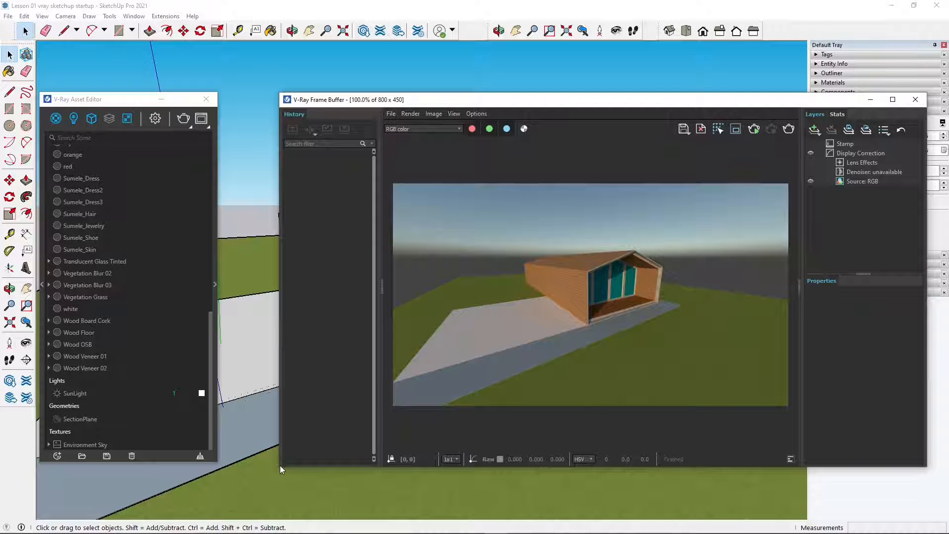
drag(280, 468, 311, 462)
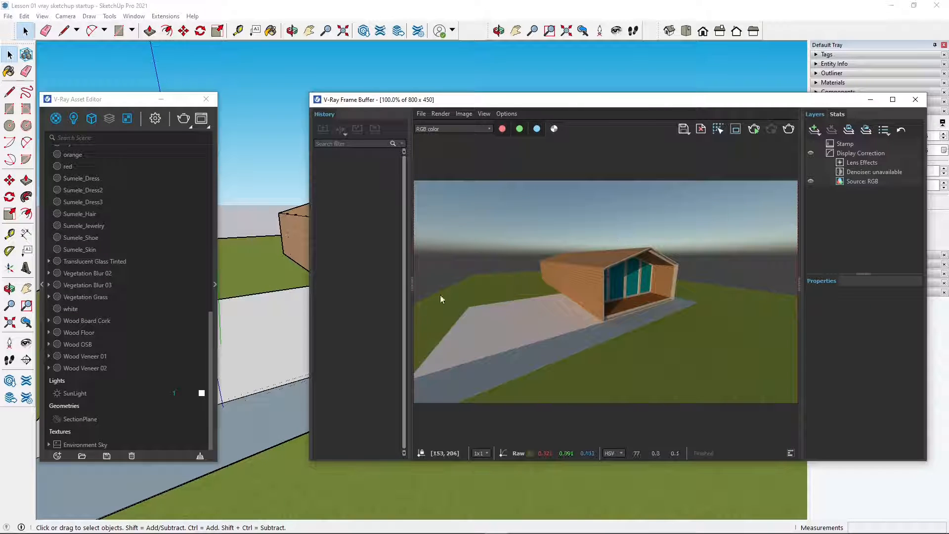
drag(411, 288, 363, 287)
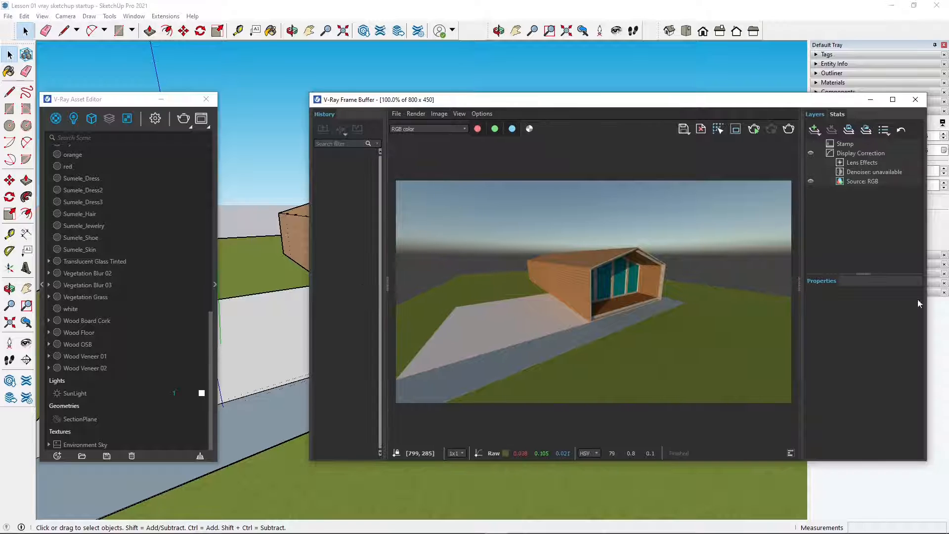
drag(800, 283, 822, 283)
mouse_move(159, 103)
mouse_down()
mouse_move(188, 105)
mouse_move(154, 103)
mouse_up()
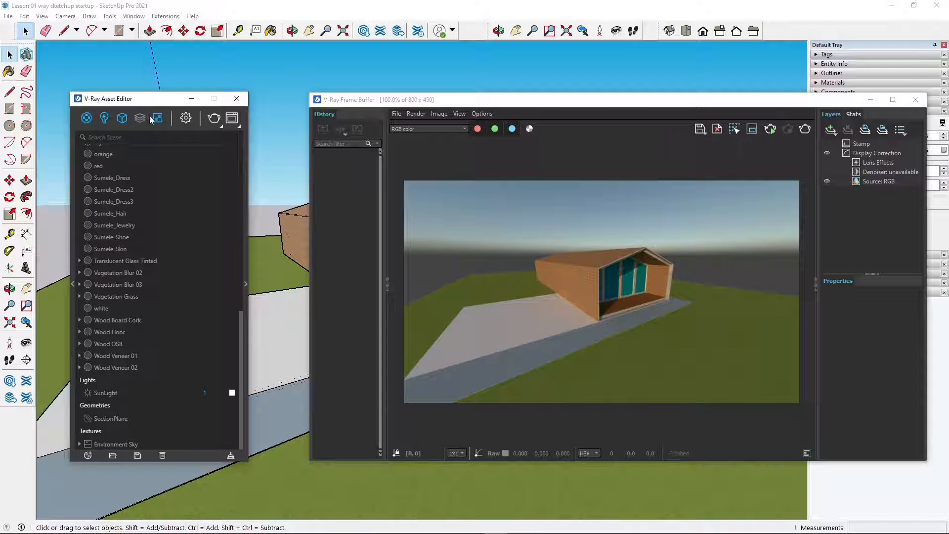
- Select the Gray Glass material near the start of the Asset Editor's material list
scroll(159, 290, up, 10)
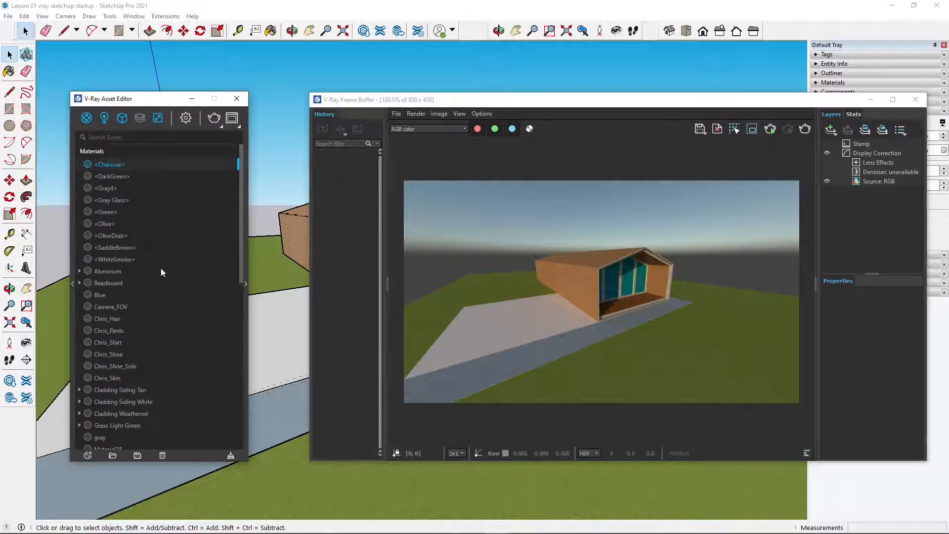
click(114, 201)
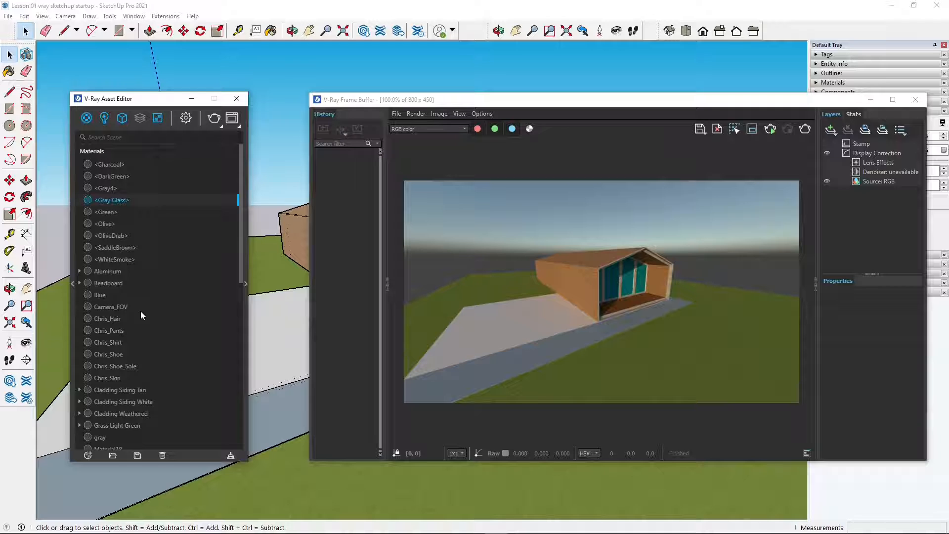
- Look through the Asset Editor's scene assets, from the materials down to the lights, geometries and textures
scroll(148, 317, down, 10)
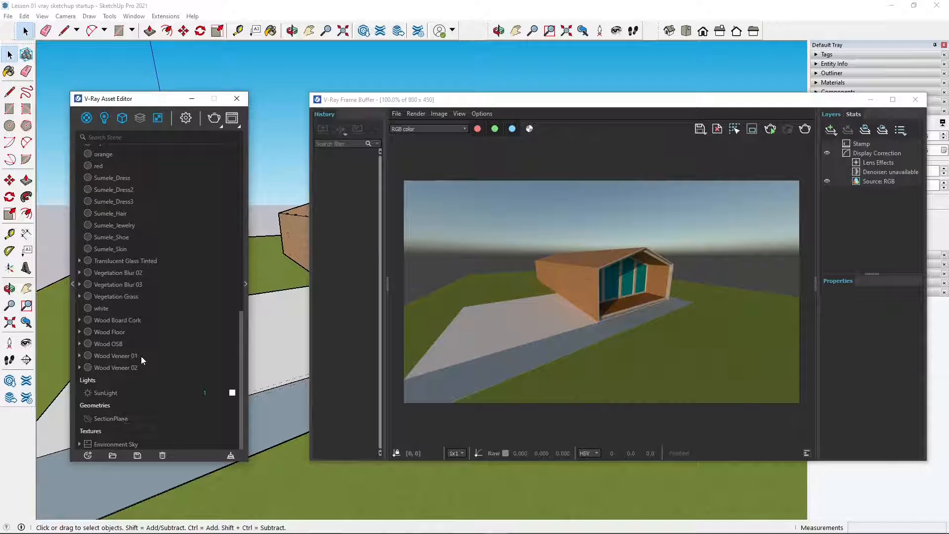
scroll(141, 356, up, 10)
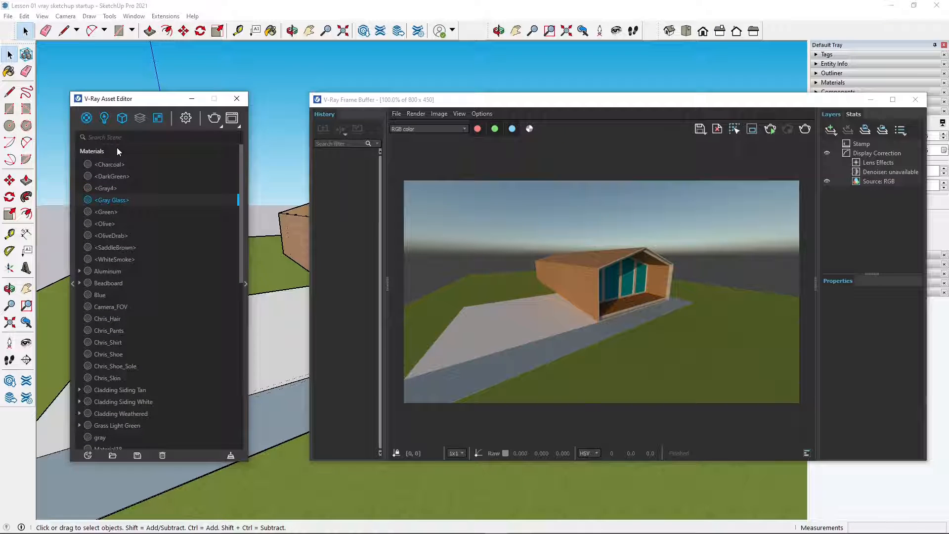
drag(132, 102, 135, 98)
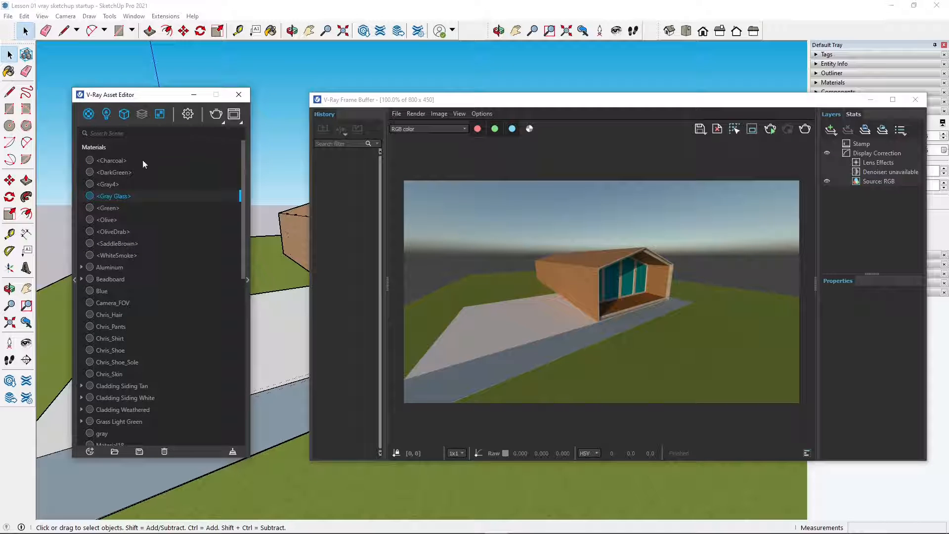
scroll(158, 237, down, 10)
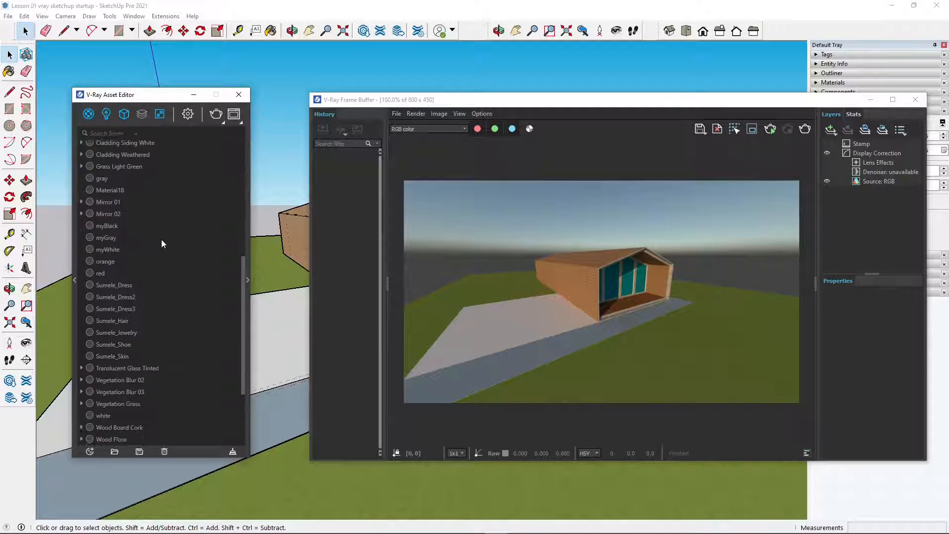
scroll(163, 239, up, 10)
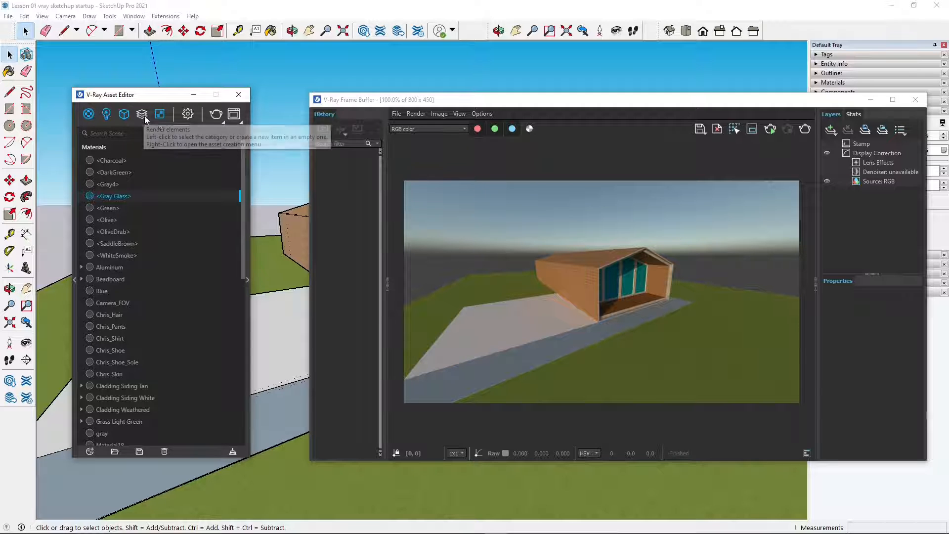
- Bring the V-Ray Frame Buffer forward from the Asset Editor and rearrange both windows close to each other
click(235, 118)
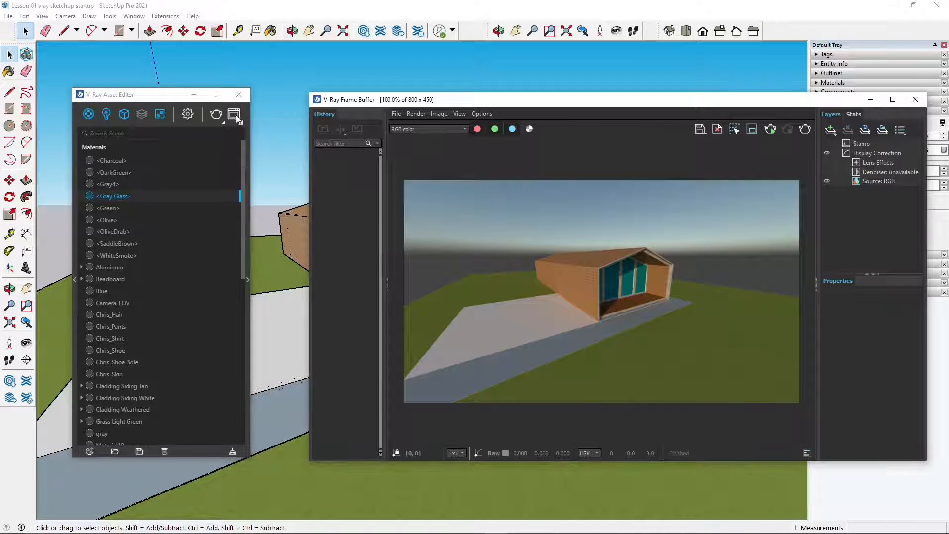
mouse_move(720, 103)
mouse_down()
mouse_move(700, 101)
mouse_move(732, 94)
mouse_up()
click(158, 96)
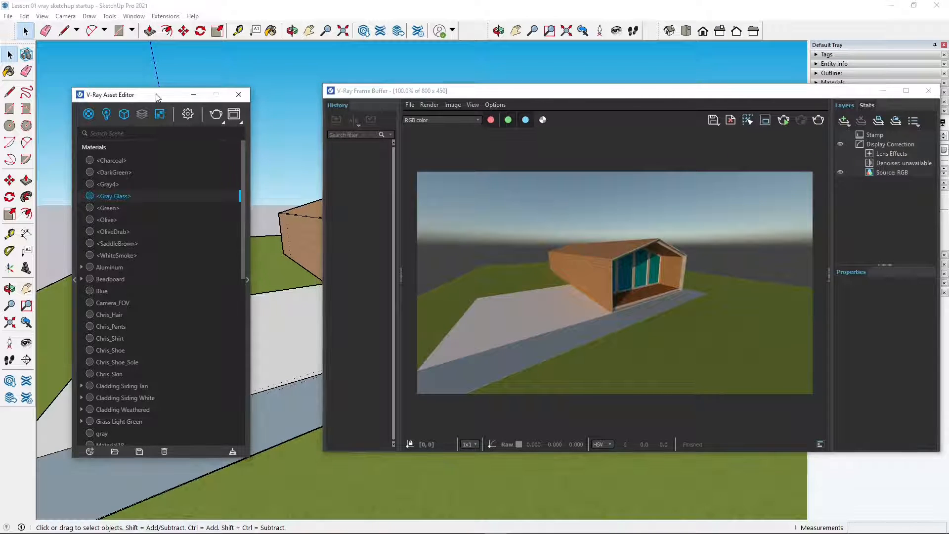
drag(158, 96, 157, 92)
drag(493, 92, 479, 95)
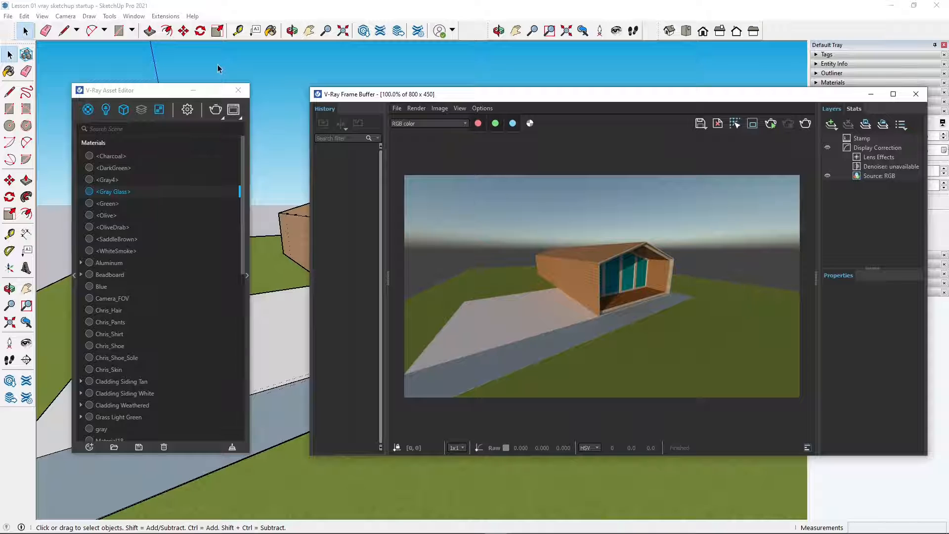
drag(154, 94, 154, 98)
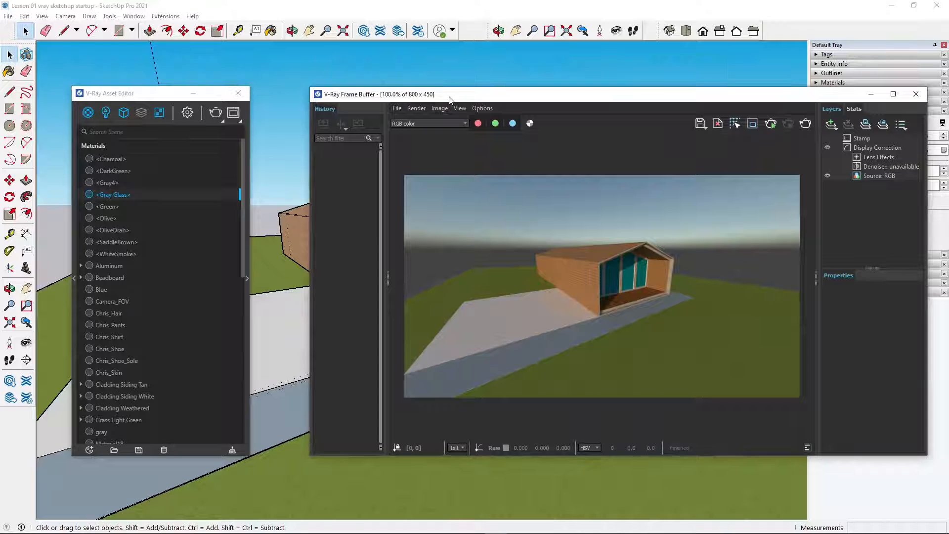
drag(459, 95, 432, 95)
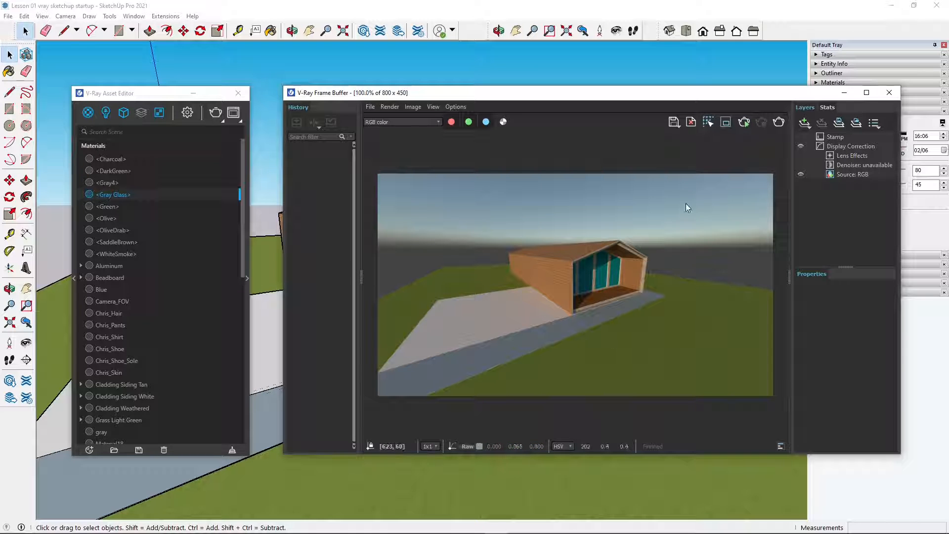
- Close the V-Ray Frame Buffer and Asset Editor, and start an interactive viewport render showing the house's glazed front
click(892, 95)
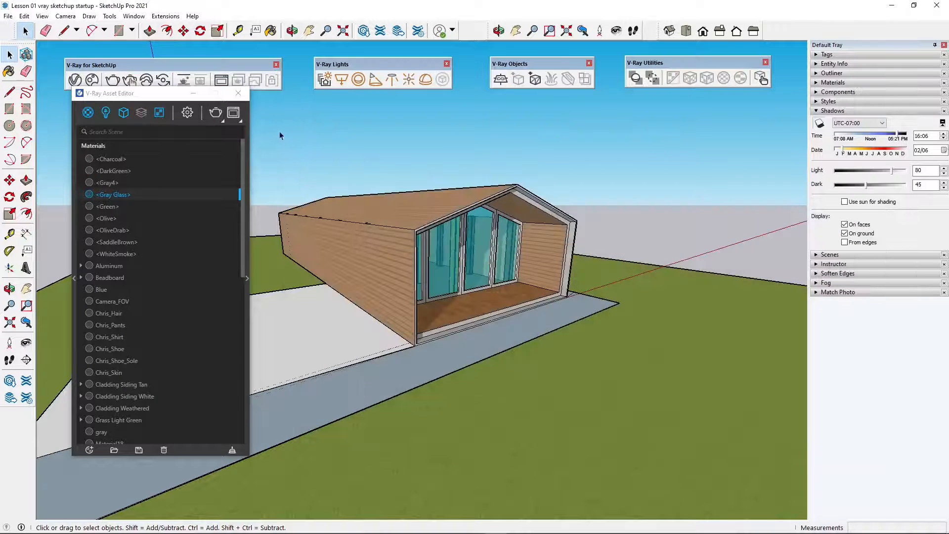
click(238, 93)
middle_drag(350, 343, 415, 199)
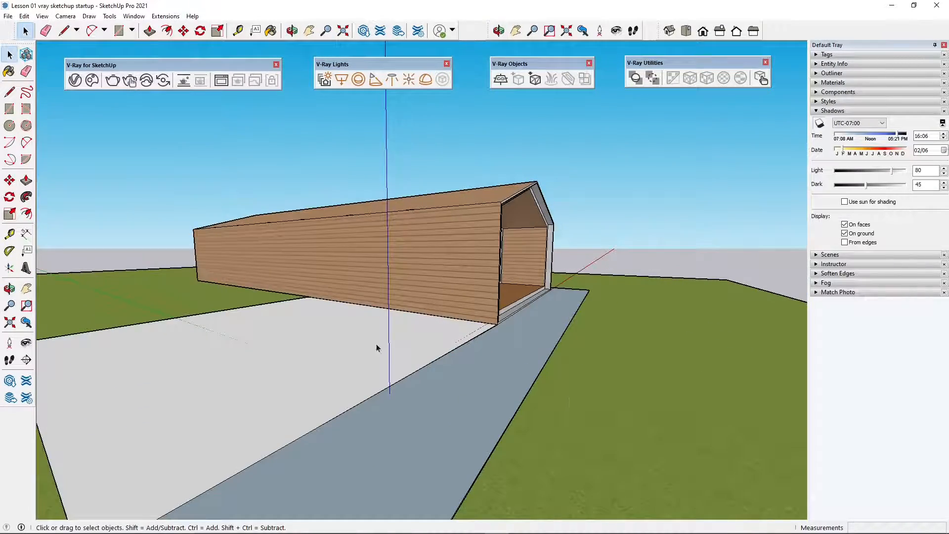
middle_drag(559, 394, 150, 111)
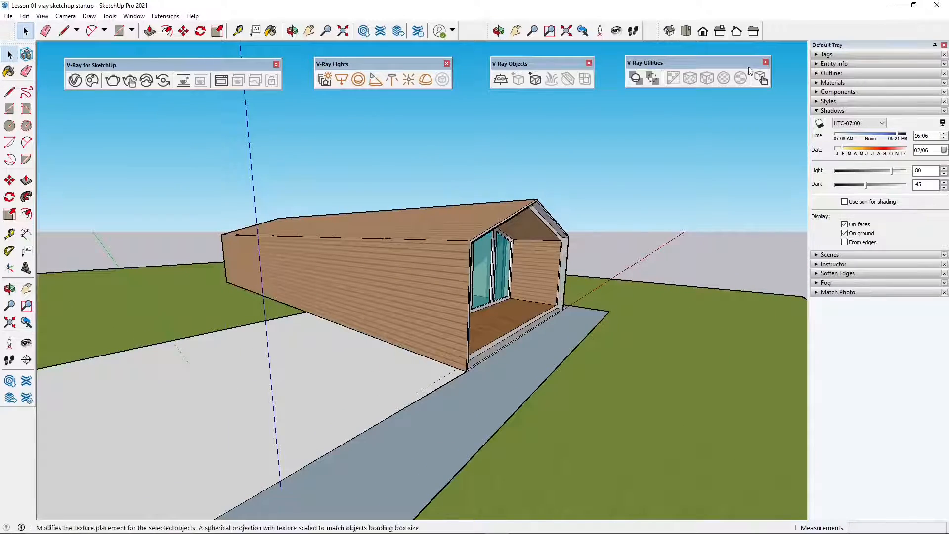
middle_drag(401, 222, 397, 322)
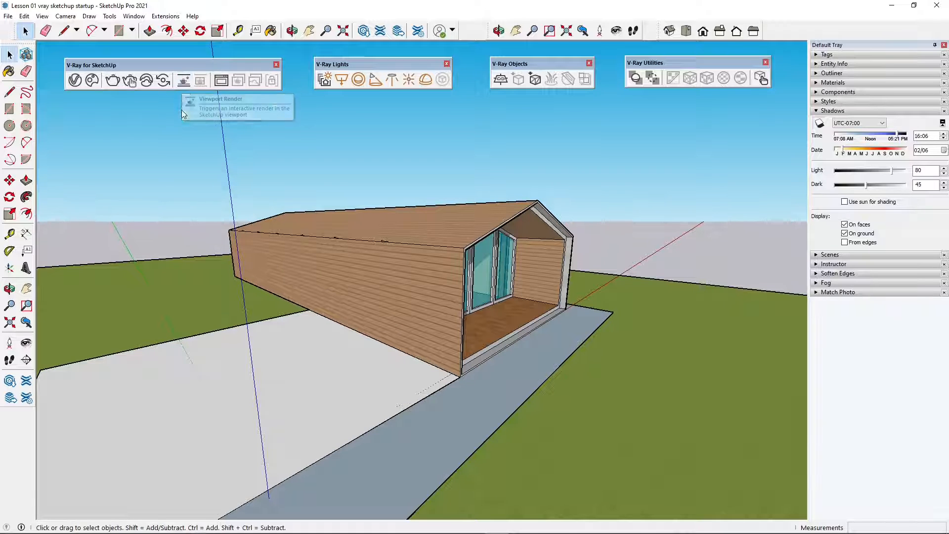
click(184, 81)
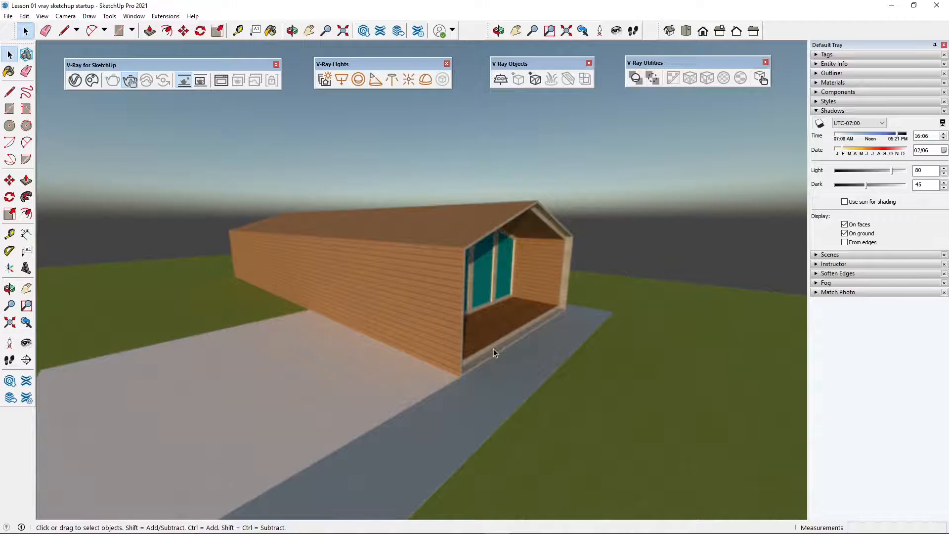
middle_drag(493, 349, 319, 302)
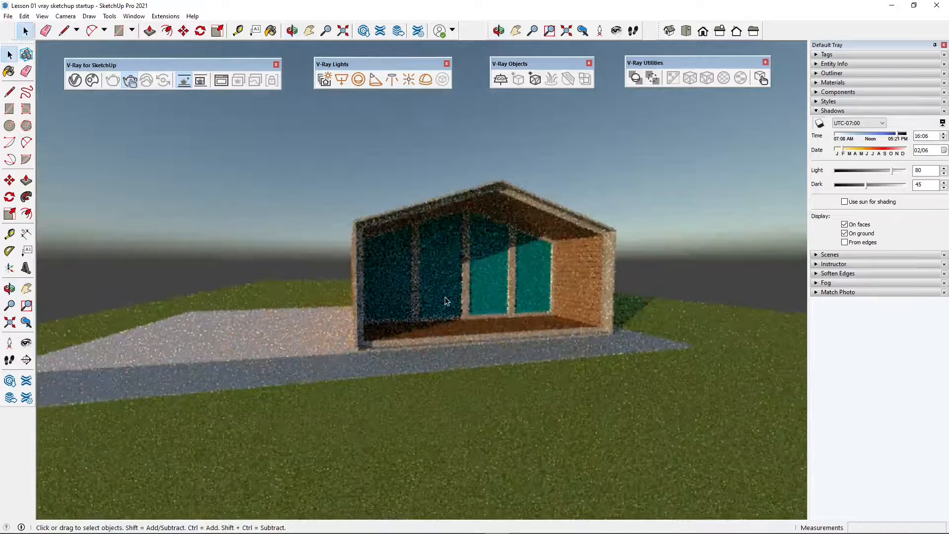
- Vary the sun in the live viewport render, first date 03/01 at 12:32, ending with 02/19 at 08:33
click(847, 148)
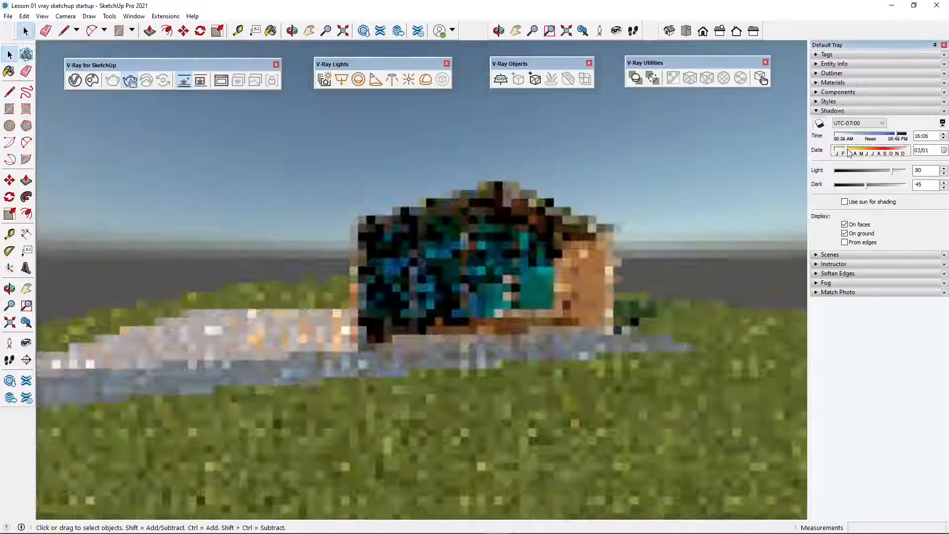
click(874, 138)
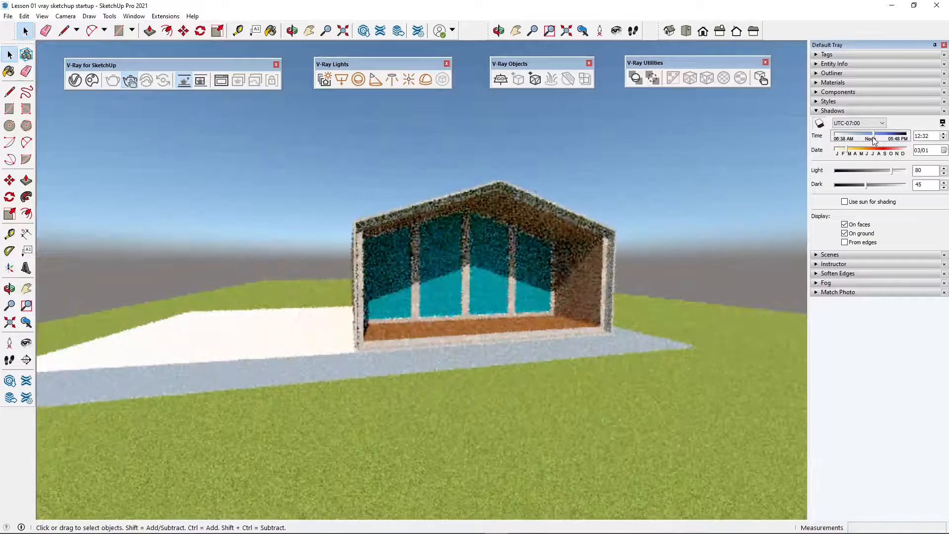
click(847, 149)
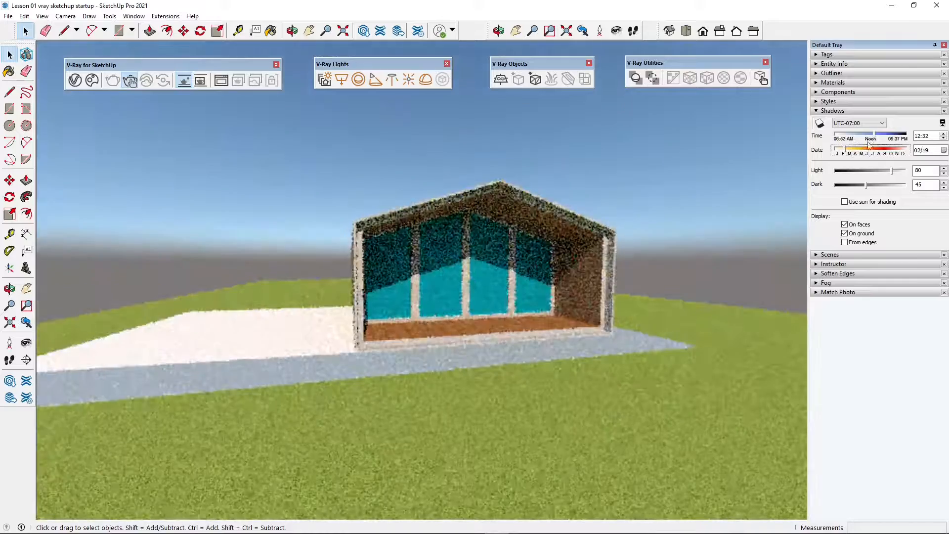
click(853, 136)
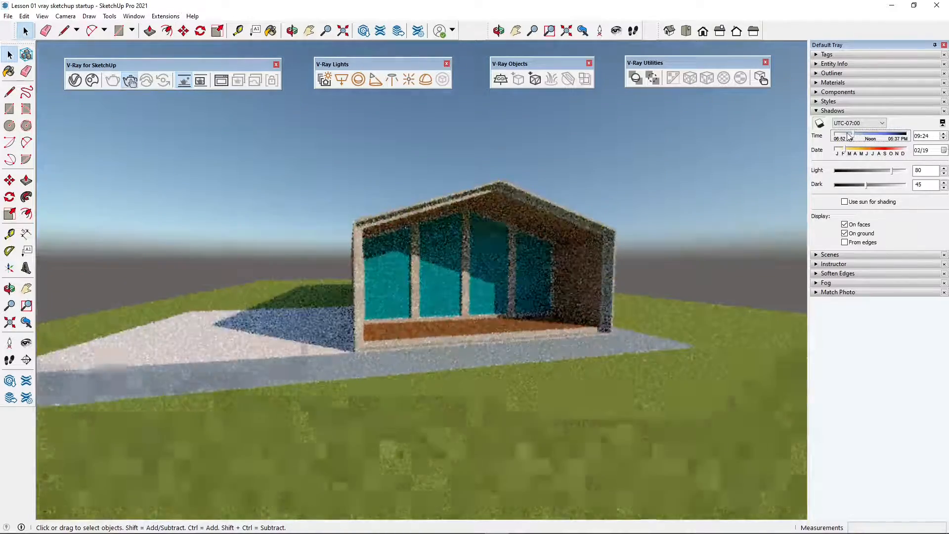
click(846, 136)
- Set the shadow date to 04/30 and adjust the time of day with the viewport render running
middle_drag(416, 308, 276, 317)
key(space)
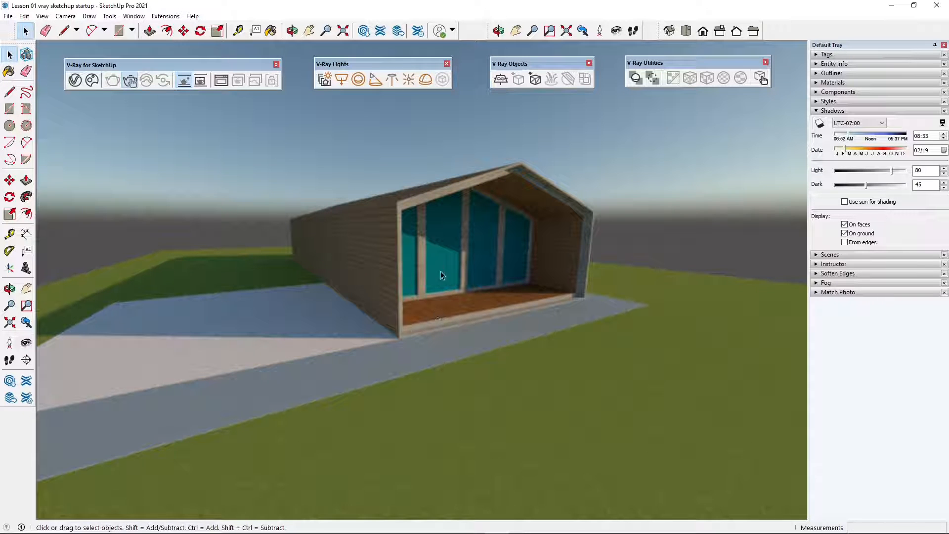
middle_drag(551, 285, 477, 301)
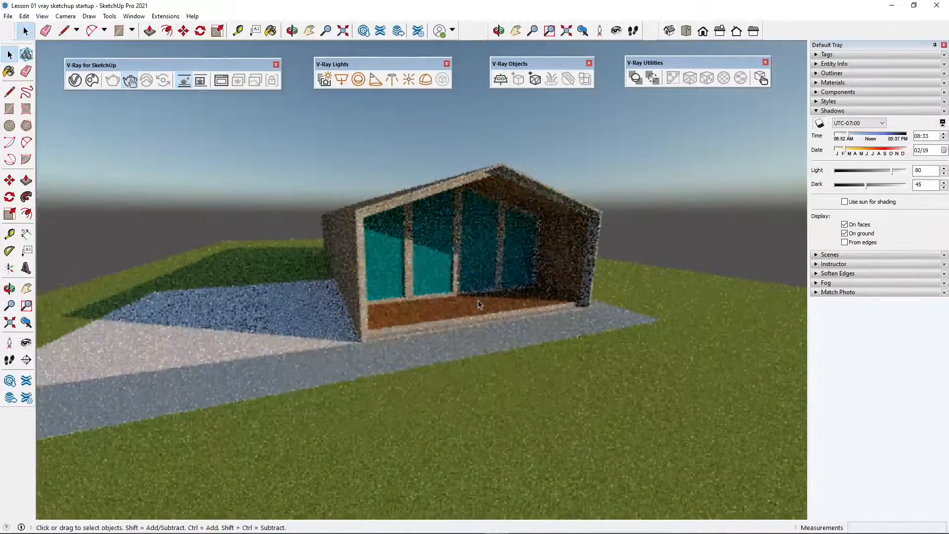
click(860, 150)
click(859, 135)
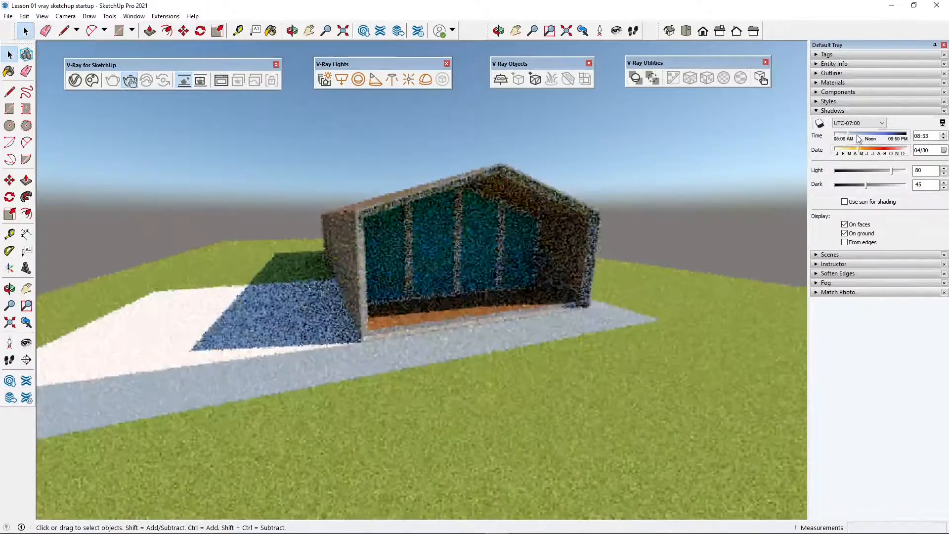